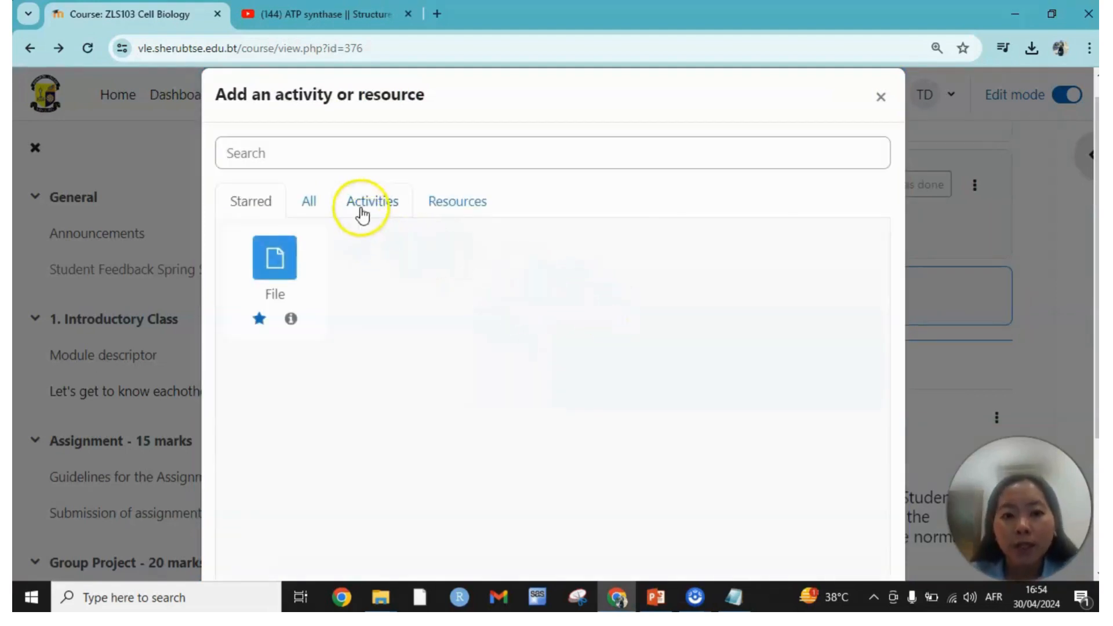
Add an Interactive Content activity with the description "At the end of today's class, watch the interactive video on ATP synthase and check your learning".
click(366, 203)
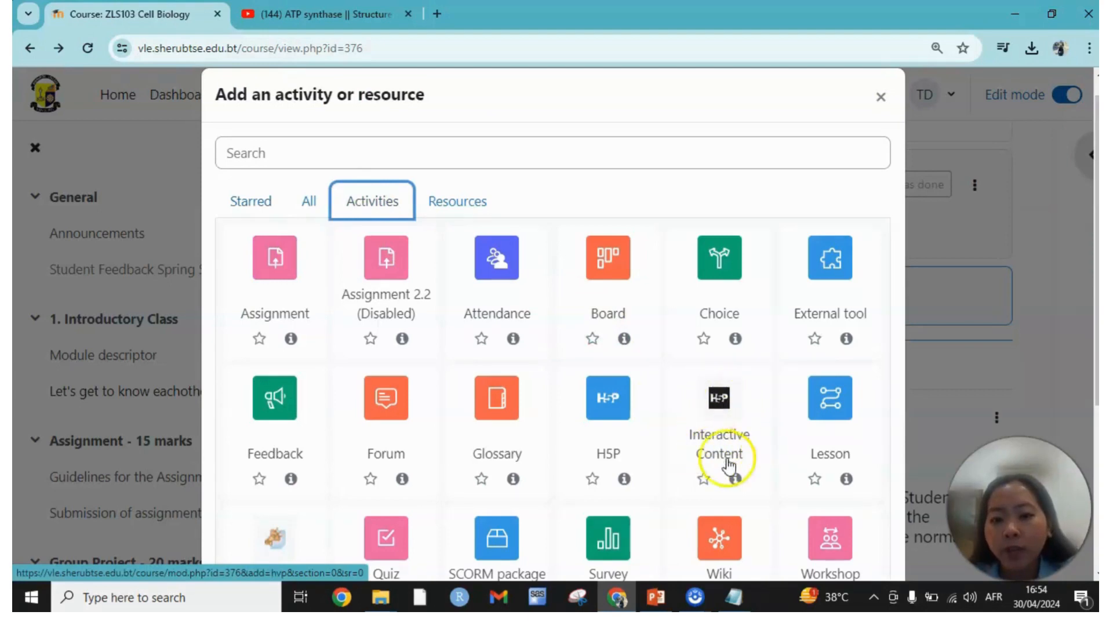
click(725, 418)
click(525, 393)
text(At the end of today's class, watch the interactive video on ATP synthase and check your learning)
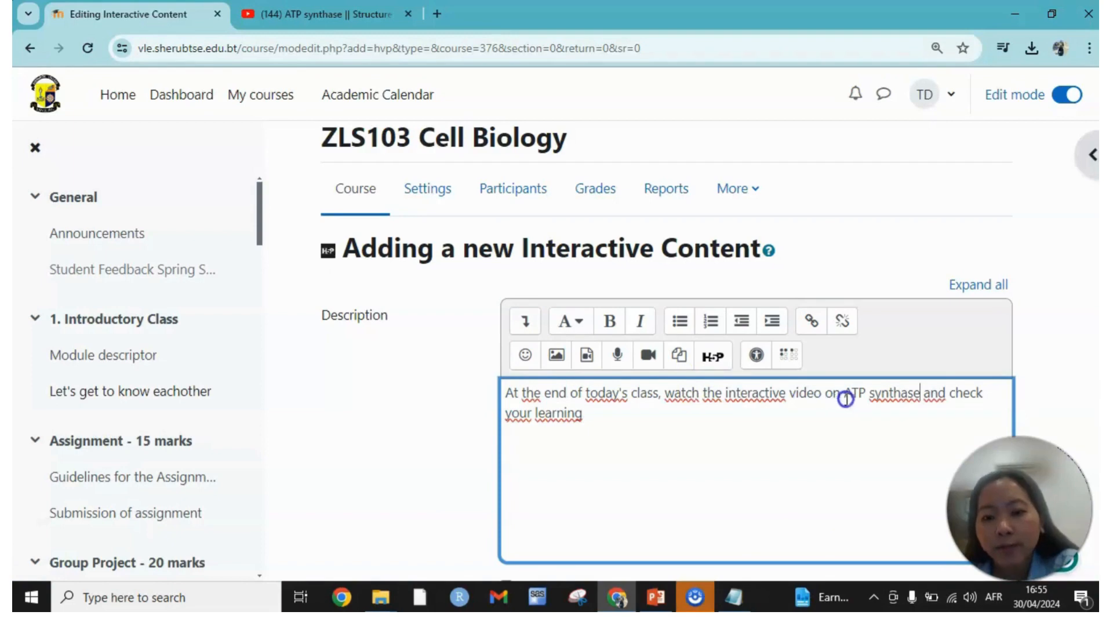
Enable displaying the activity's description on the course page.
scroll(787, 417, down, 1)
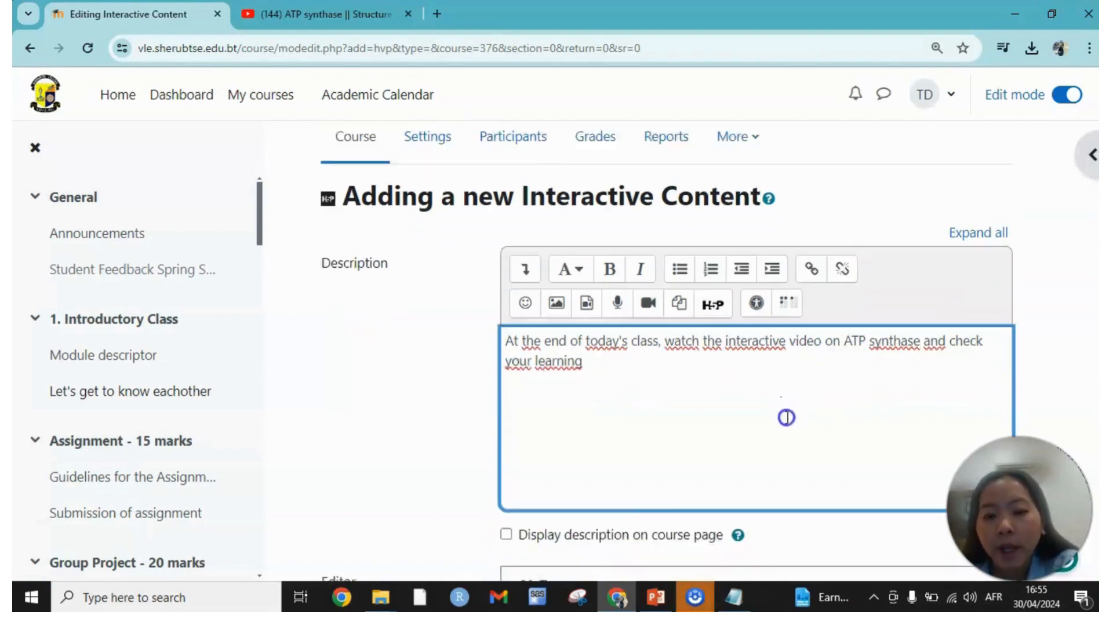
scroll(638, 365, down, 1)
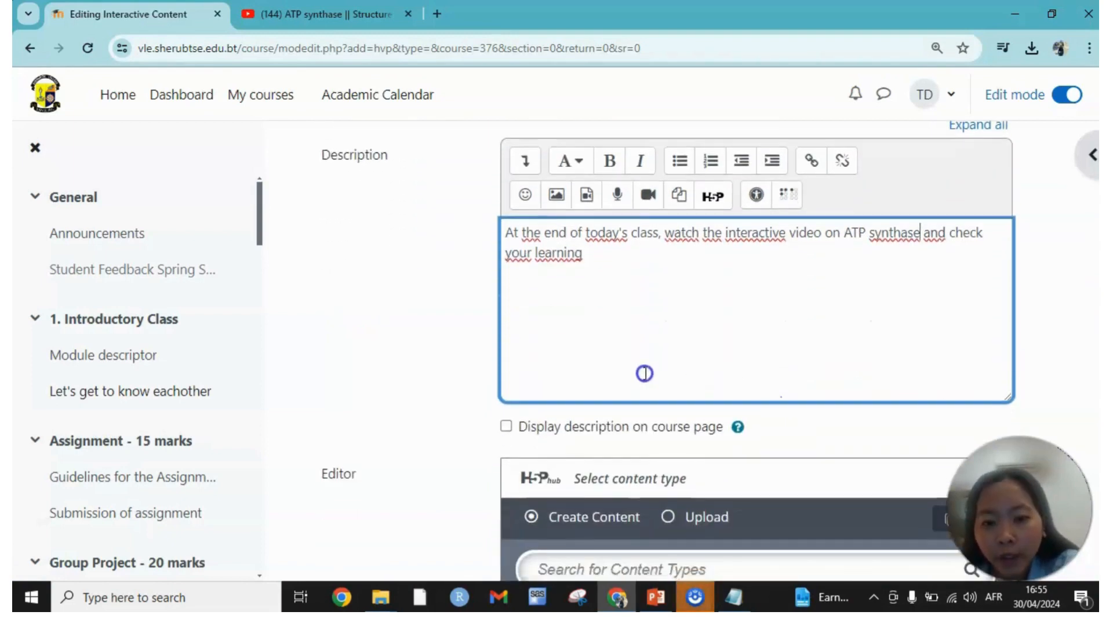
click(505, 427)
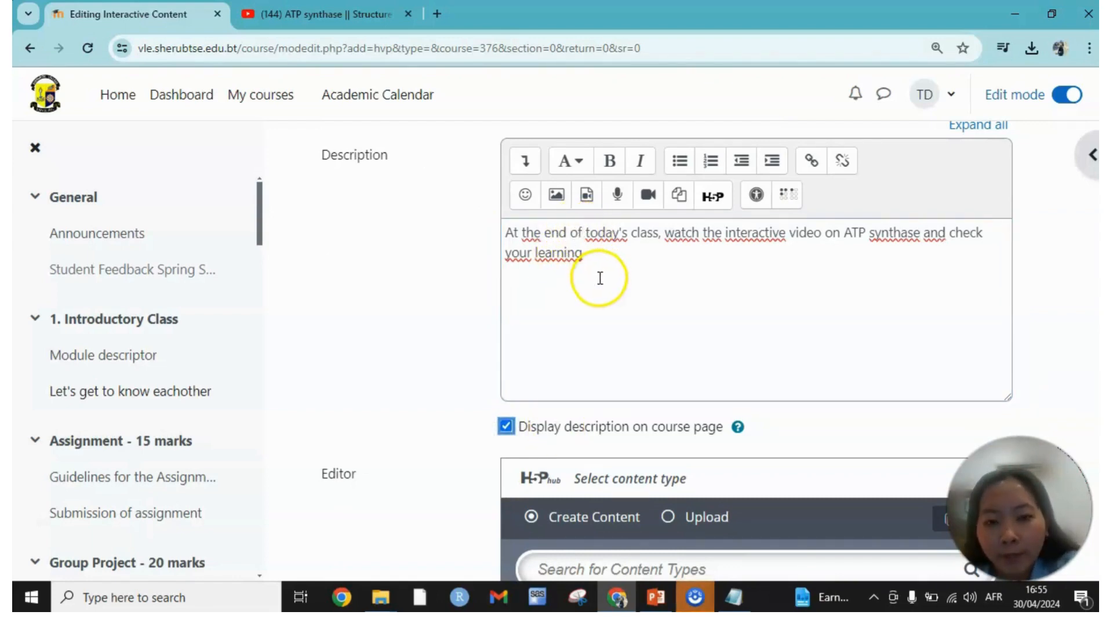
Review the details of the Interactive Video content type and use it for the activity.
scroll(600, 278, down, 5)
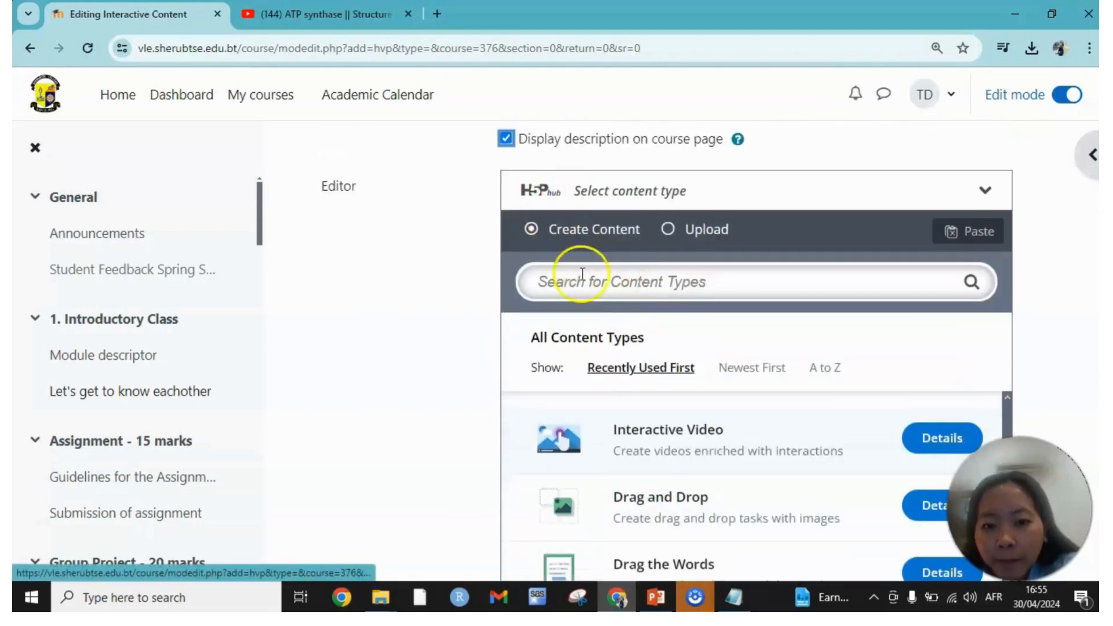
scroll(652, 433, down, 1)
scroll(651, 427, up, 1)
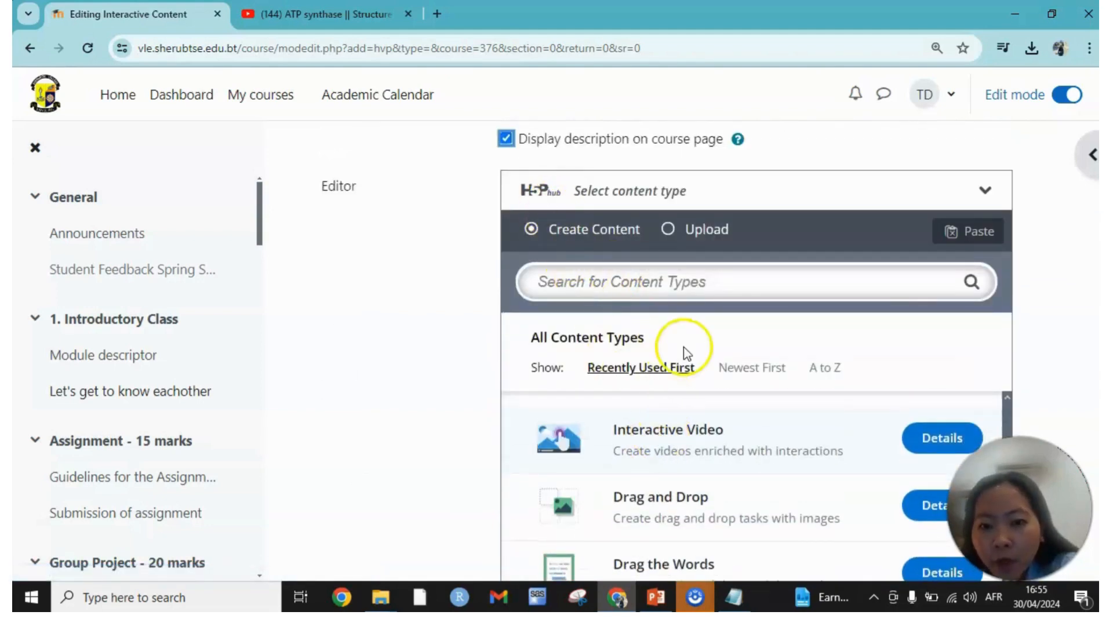
scroll(939, 343, down, 1)
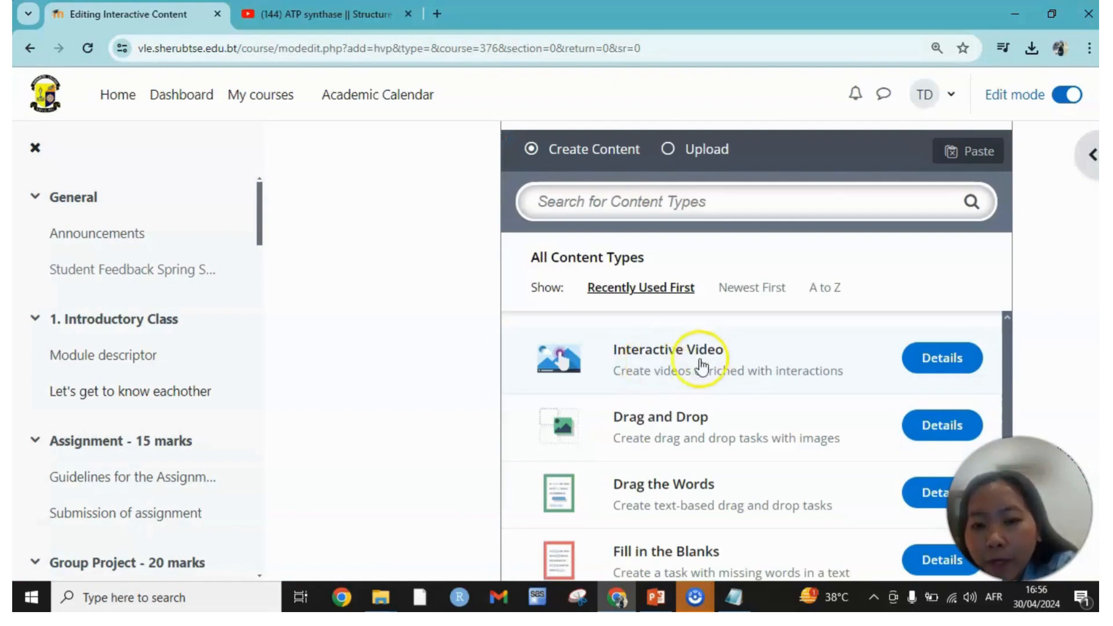
click(958, 369)
scroll(952, 373, down, 4)
scroll(758, 377, up, 4)
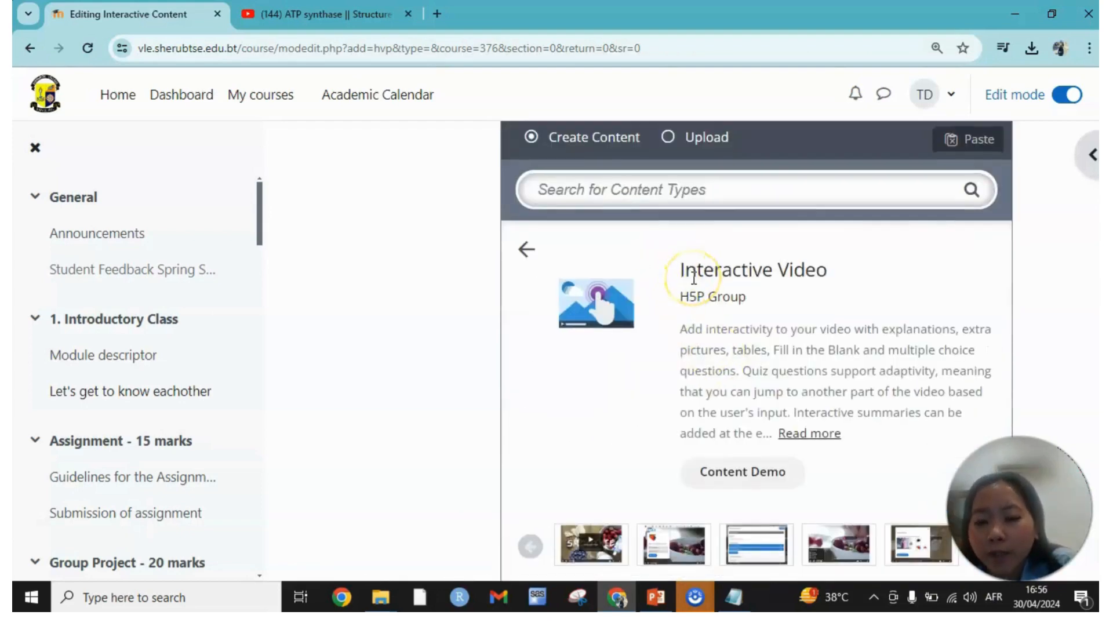
scroll(694, 279, down, 3)
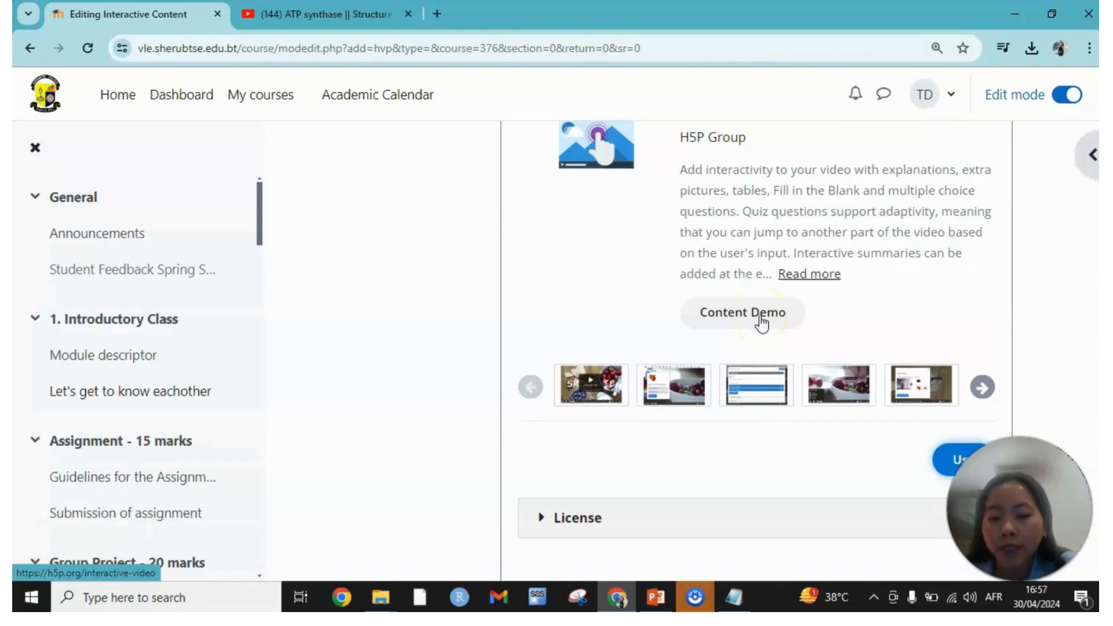
scroll(761, 324, down, 2)
click(977, 385)
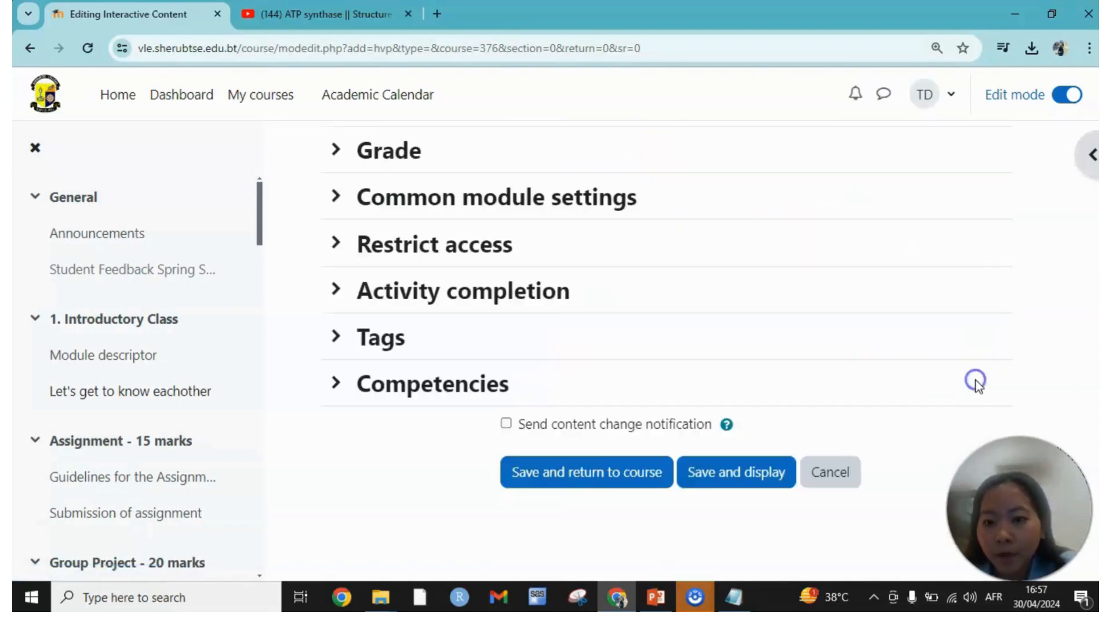
Title the interactive video "ATP synthase".
click(580, 384)
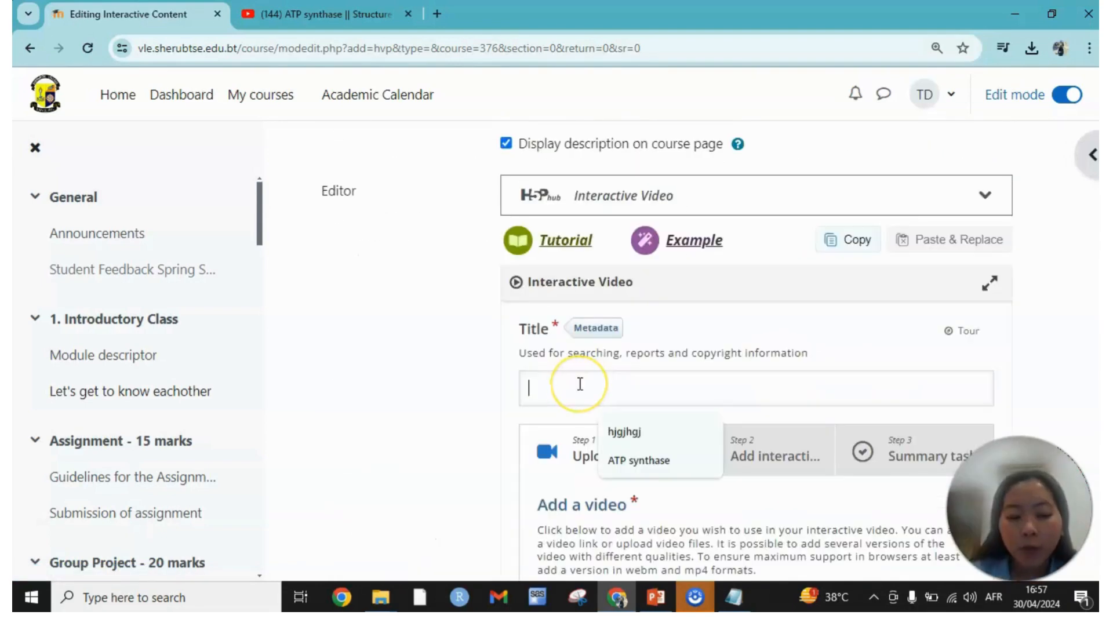
text(A)
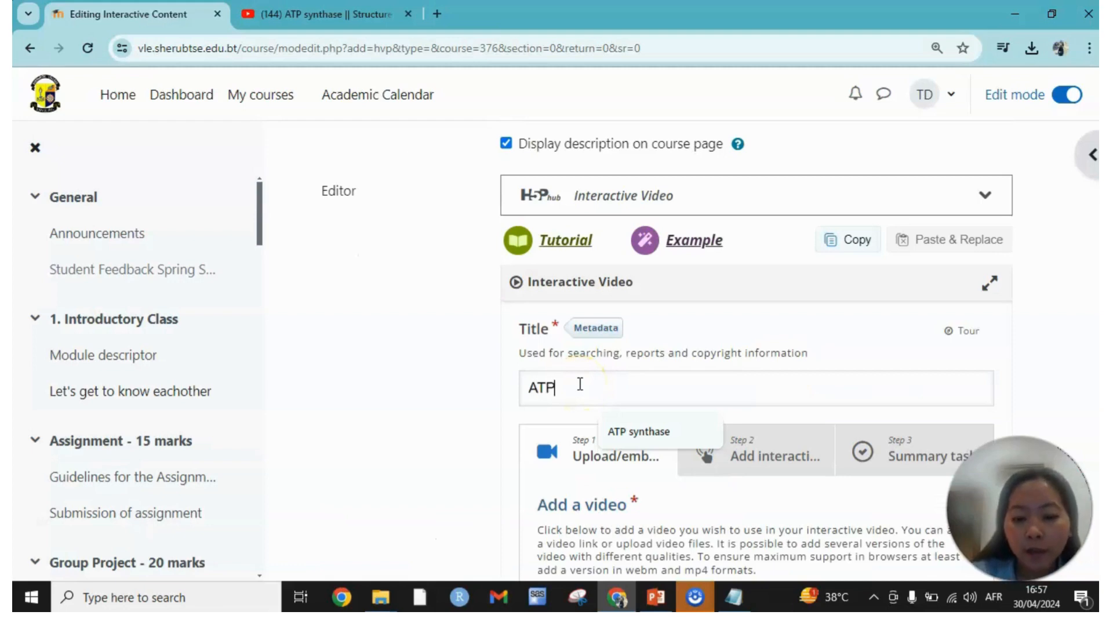
text(TP)
click(638, 432)
Open the options for adding a video in the Upload/embed video stage.
scroll(681, 385, down, 4)
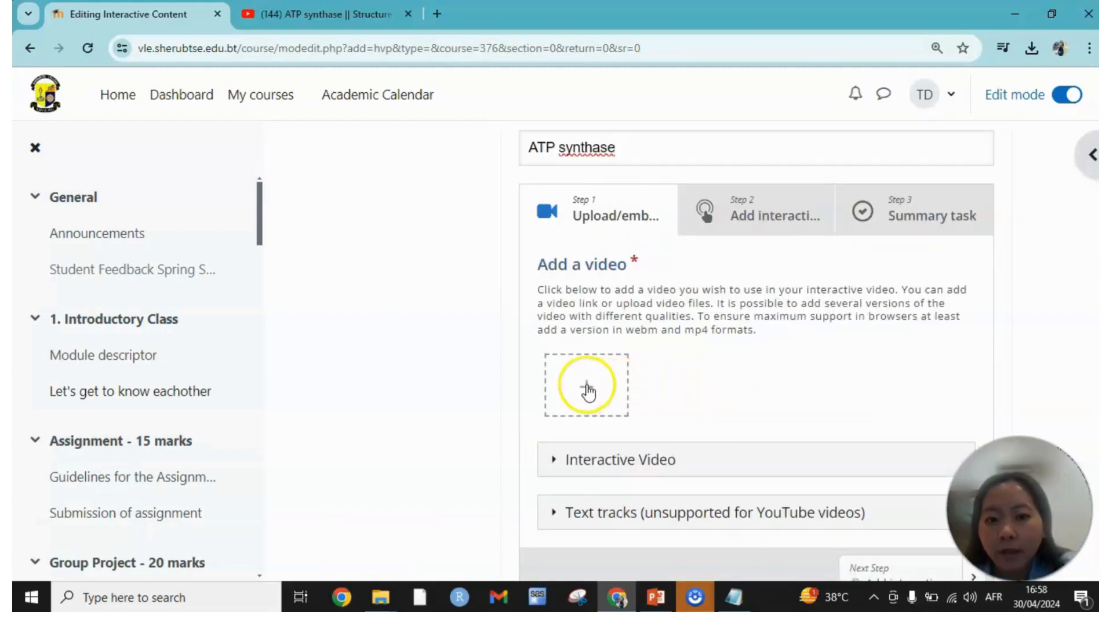
scroll(627, 270, up, 3)
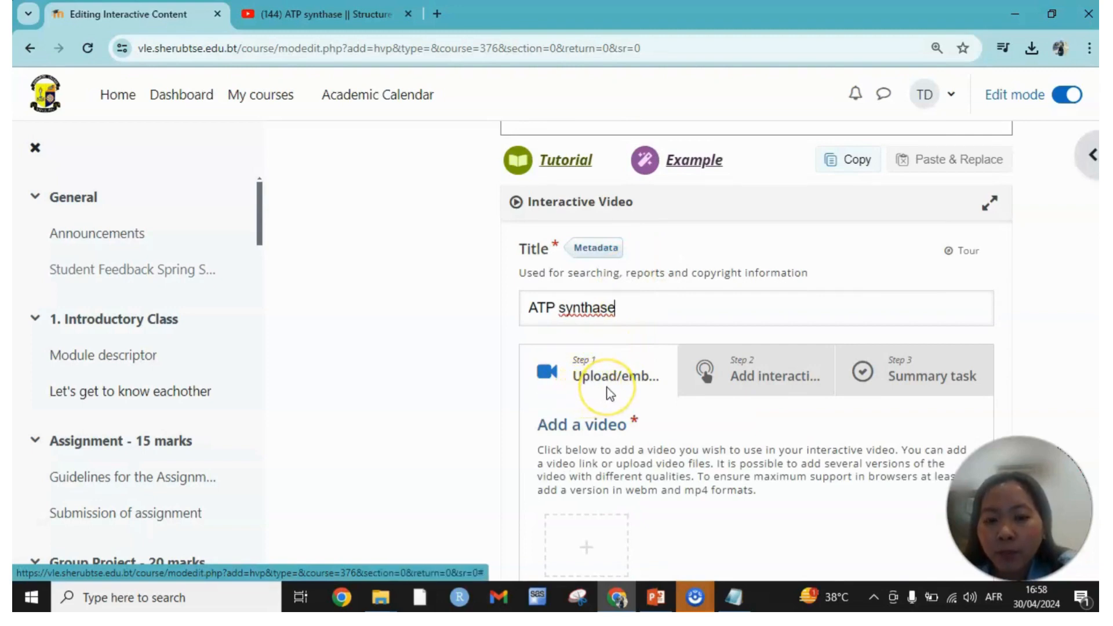
scroll(608, 388, down, 1)
click(612, 308)
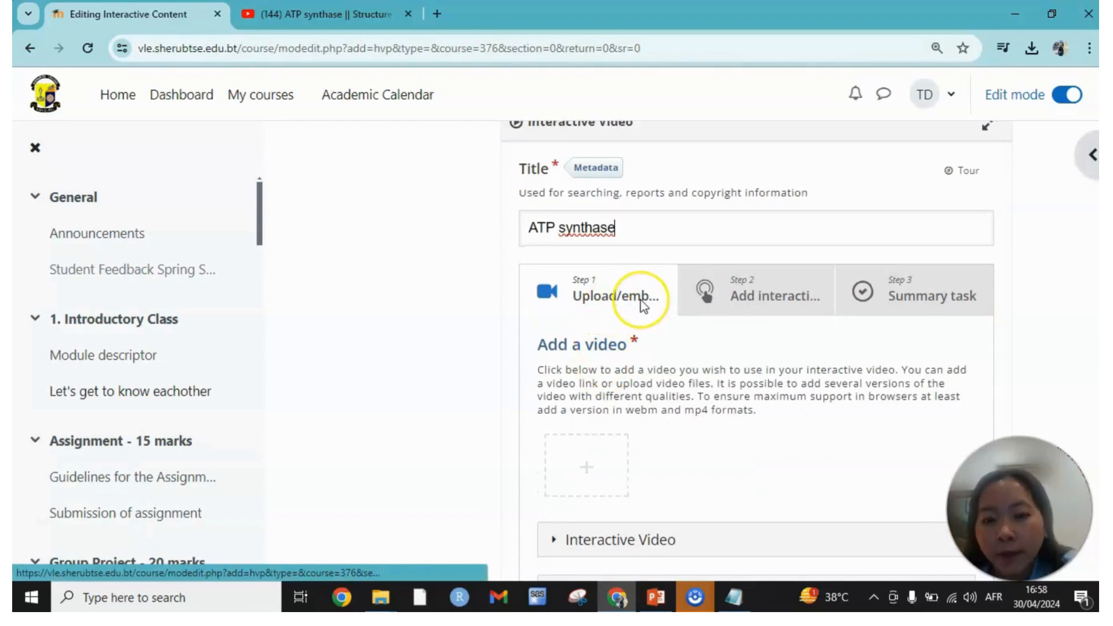
scroll(643, 308, down, 3)
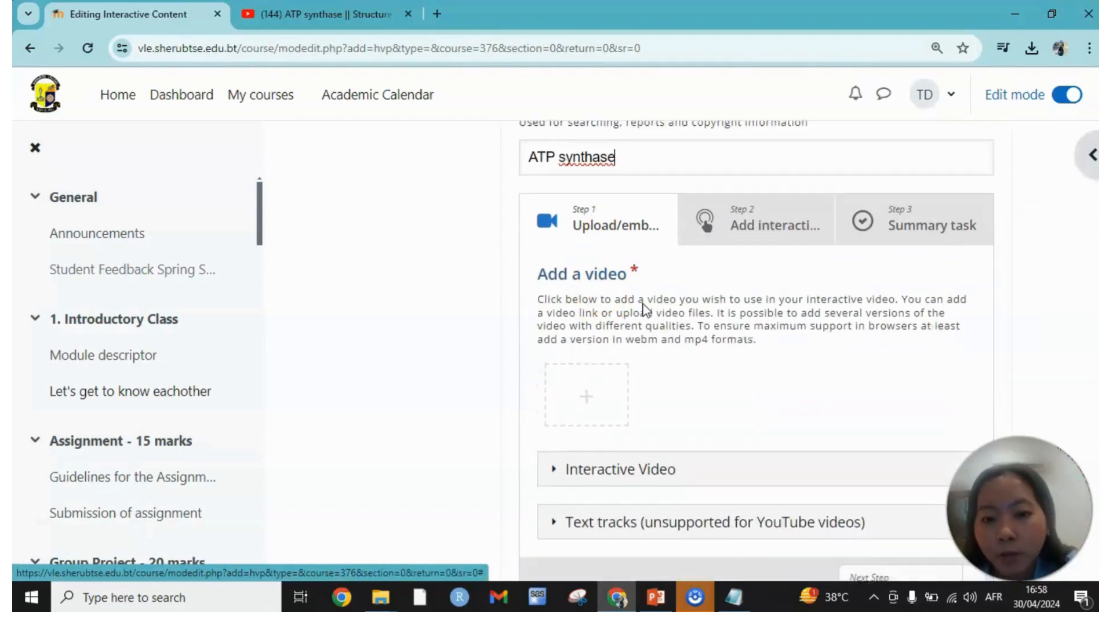
click(640, 377)
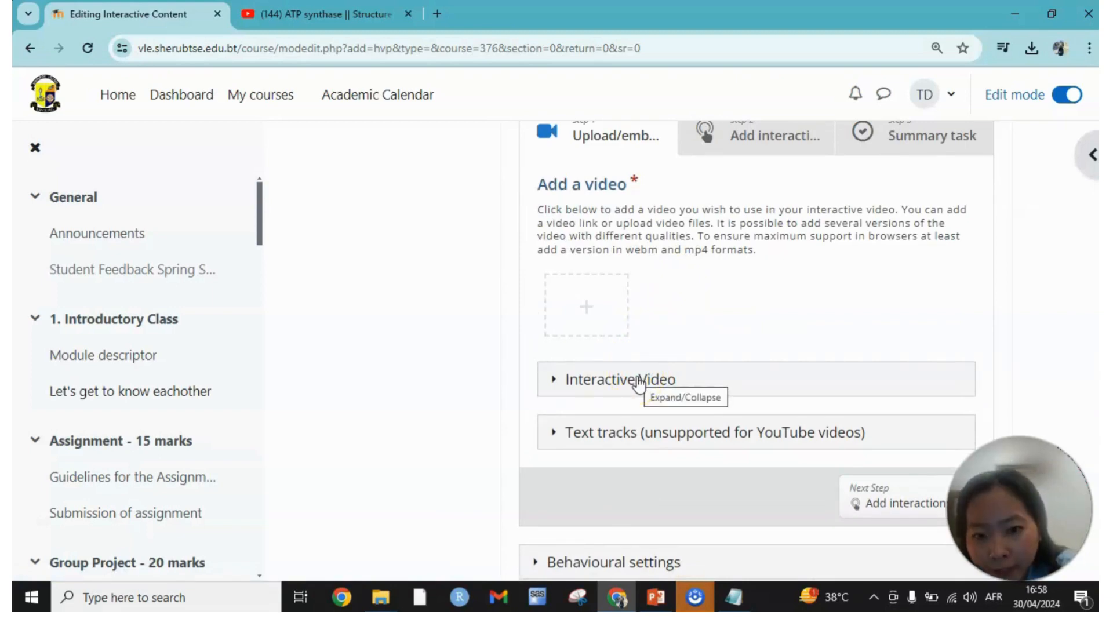
click(588, 306)
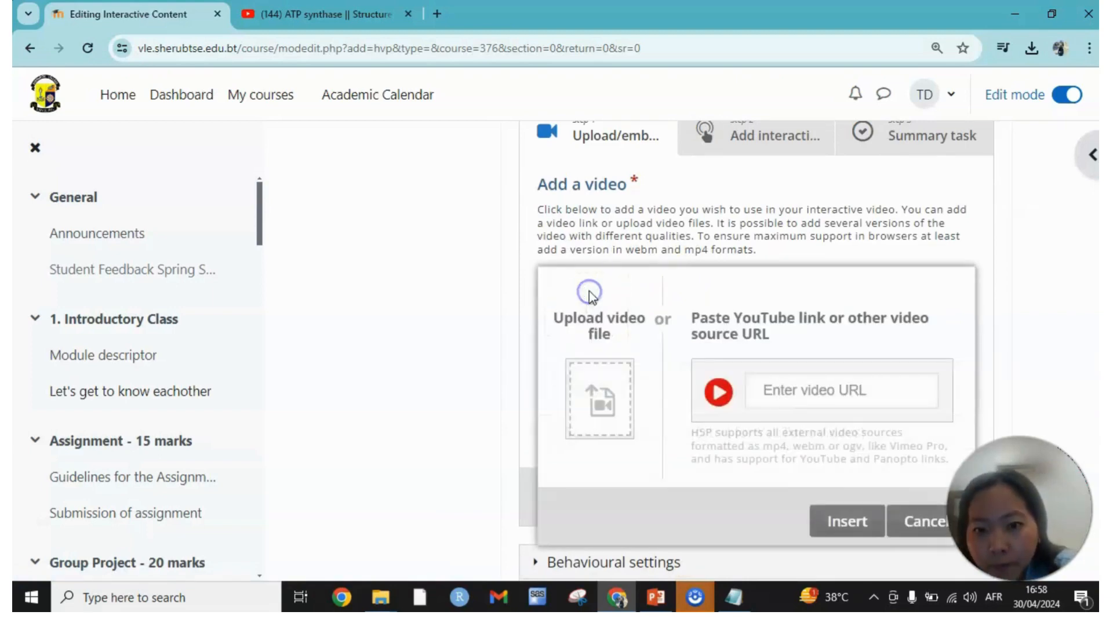
click(590, 313)
click(589, 312)
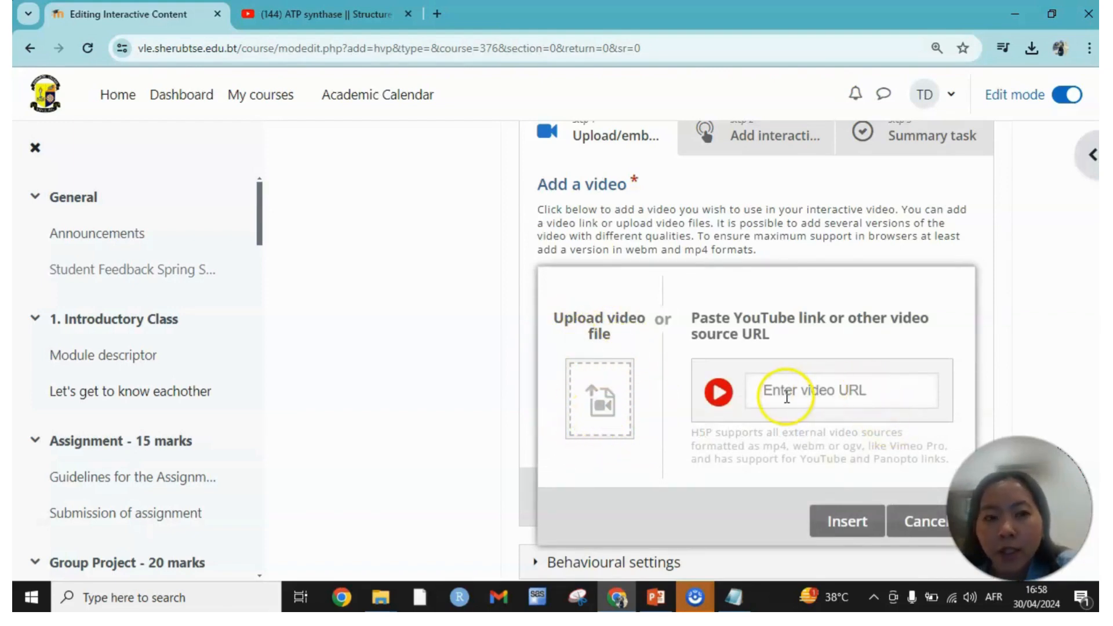
Switch to YouTube and copy the share link of the "ATP synthase || Structure and Function" video.
click(370, 13)
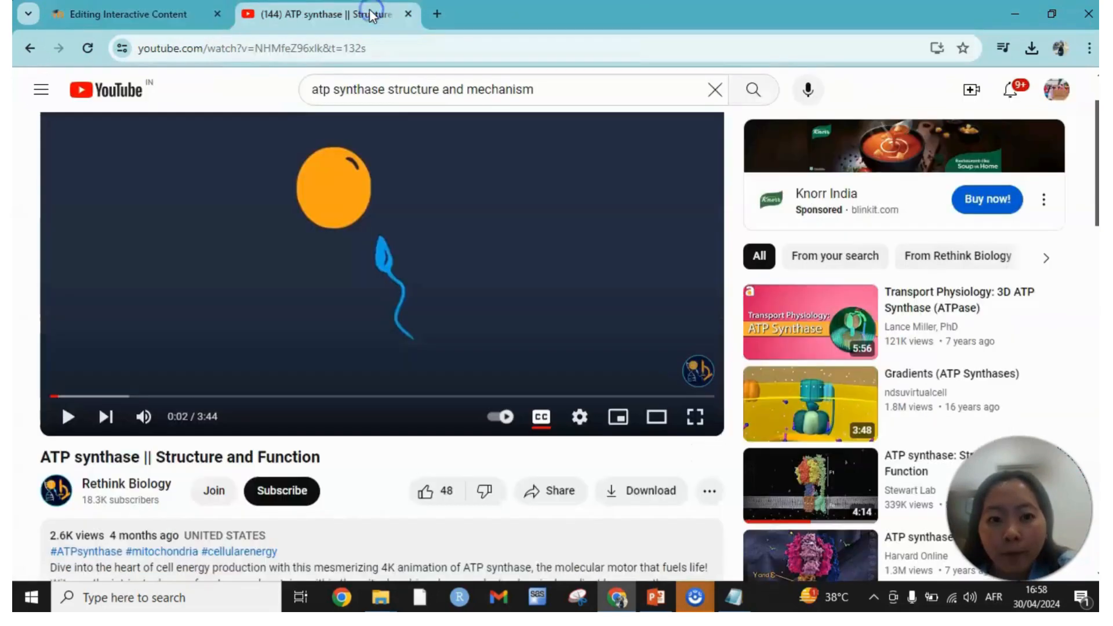
click(329, 16)
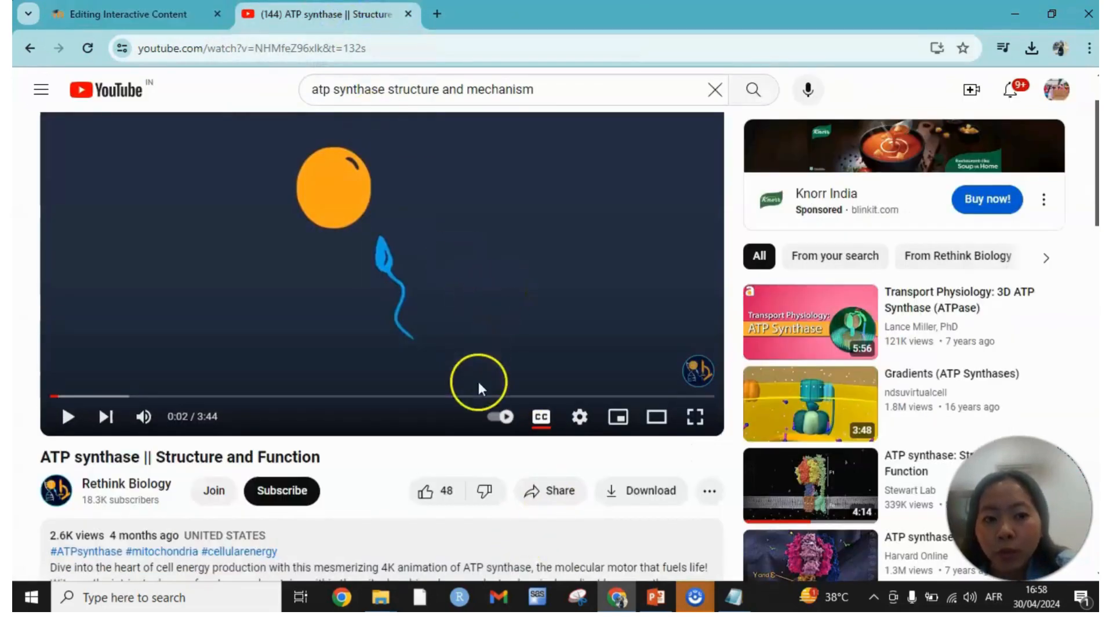
click(541, 481)
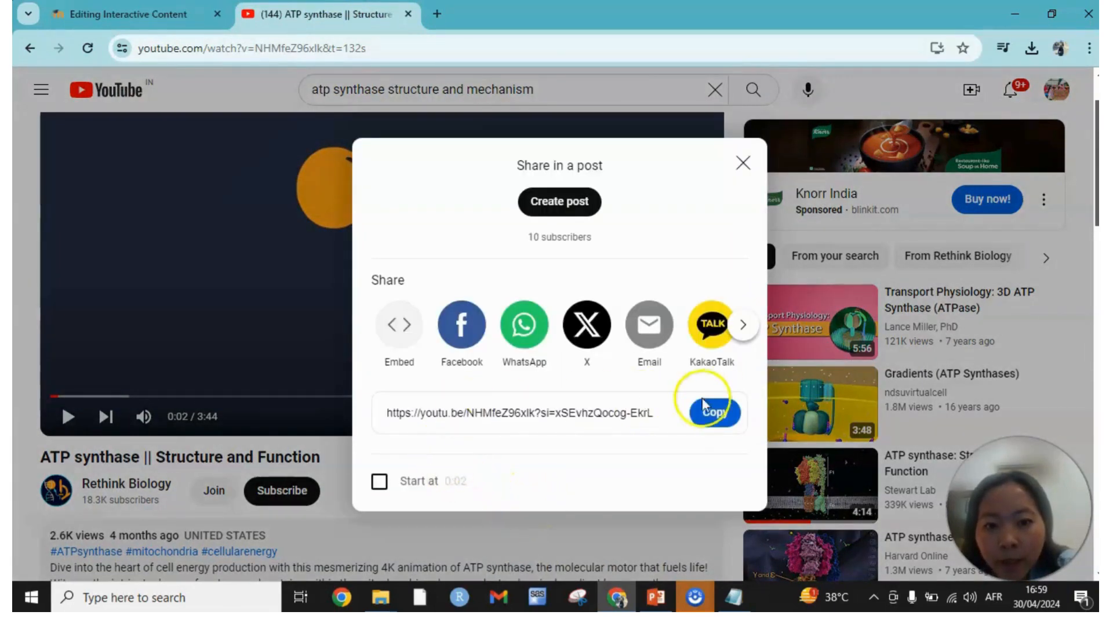
click(719, 415)
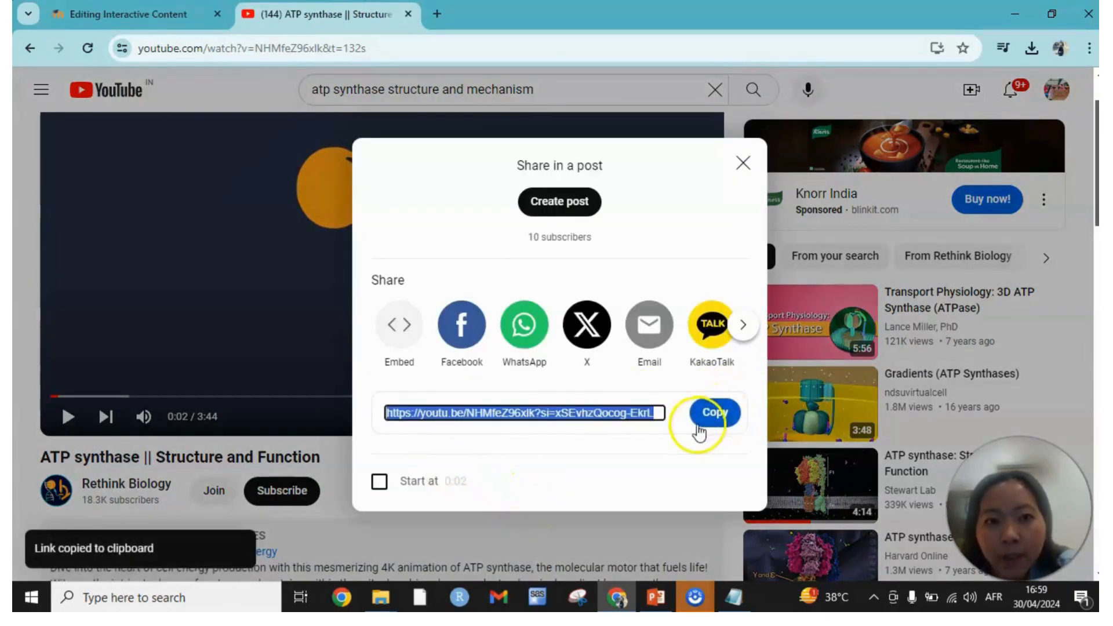
Return to the Moodle editing page and insert the copied YouTube link as the video source.
click(112, 23)
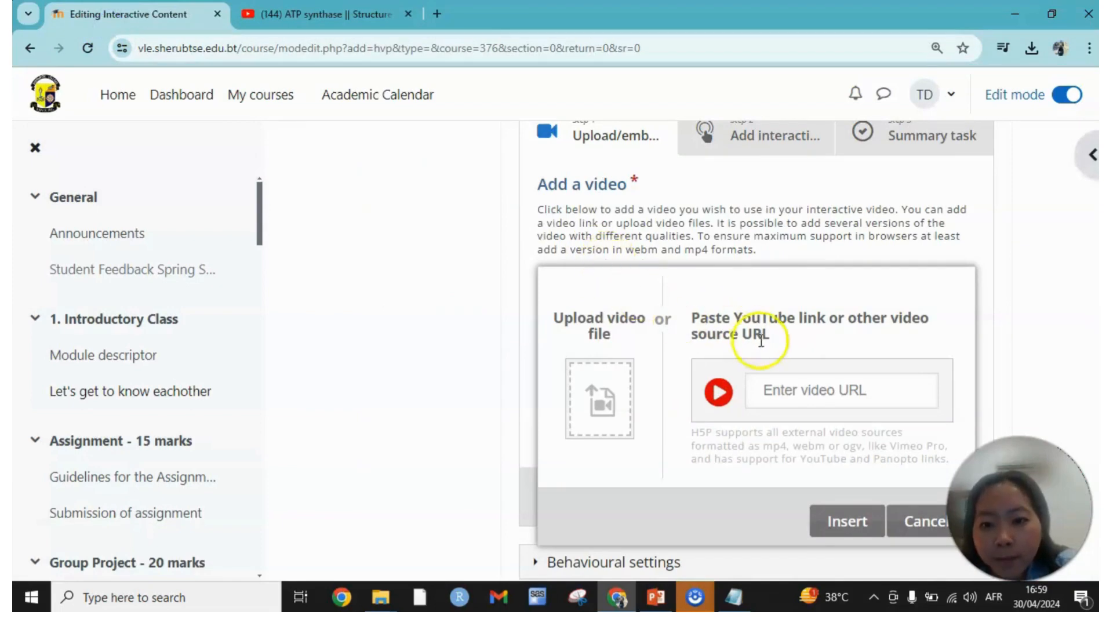
click(794, 387)
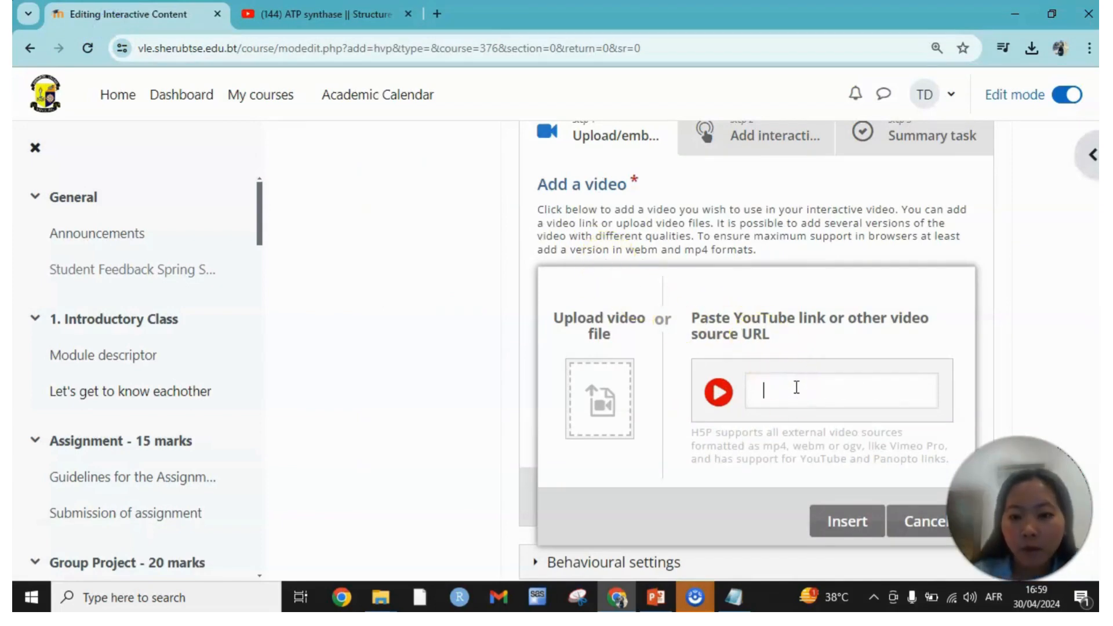
key(ctrl+v)
click(850, 529)
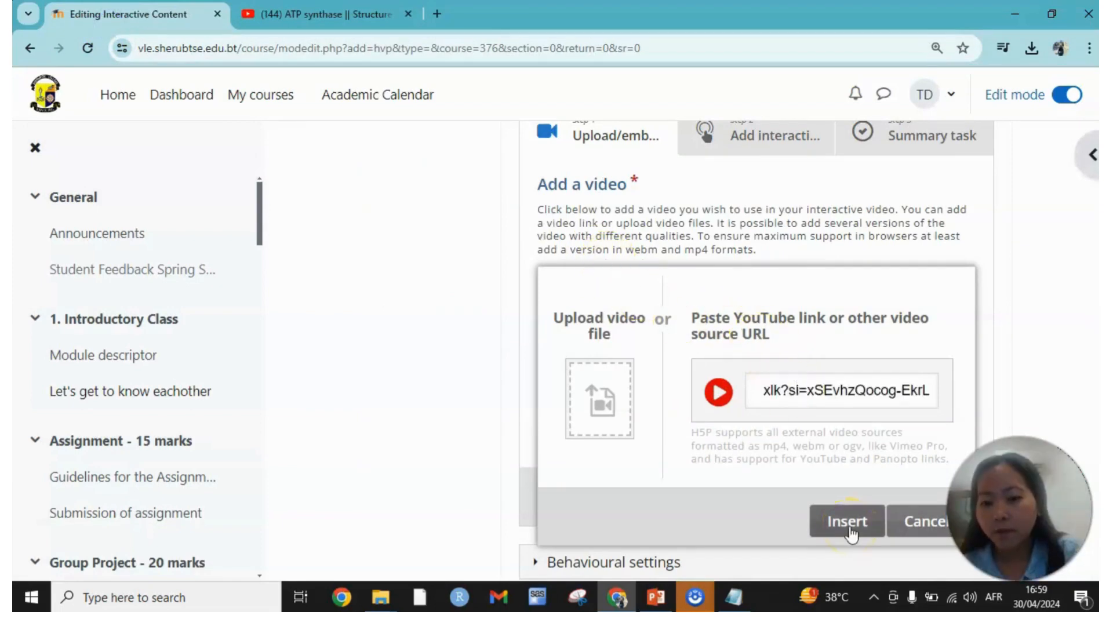
click(850, 533)
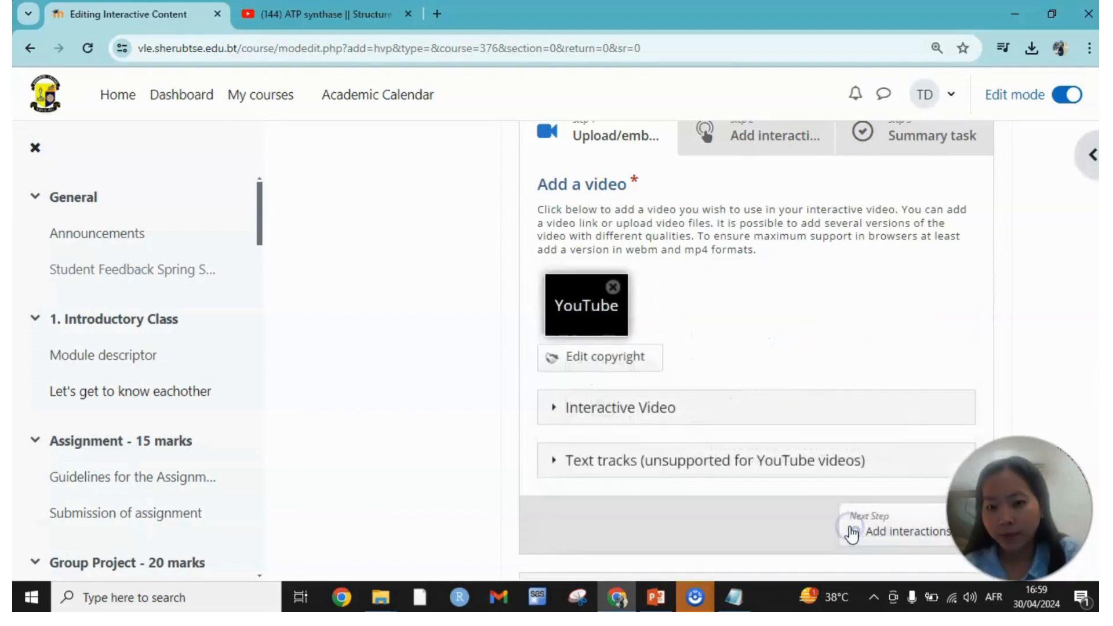
In the Add interactions stage, play the video, pause it at about 1:23 and open a new Multiple Choice interaction there.
scroll(840, 333, up, 1)
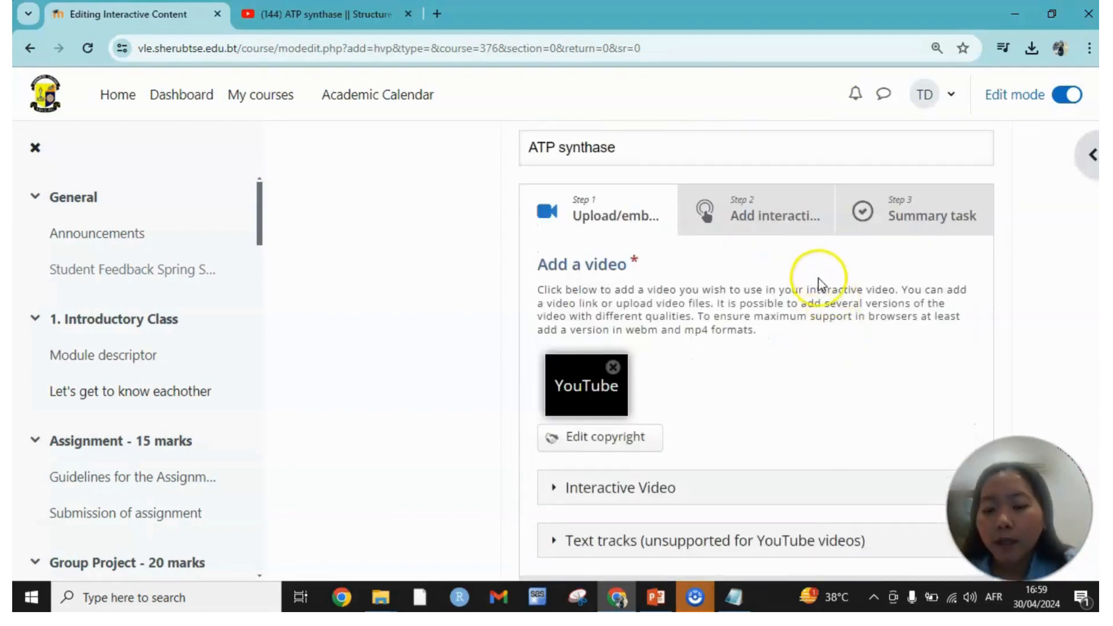
click(764, 200)
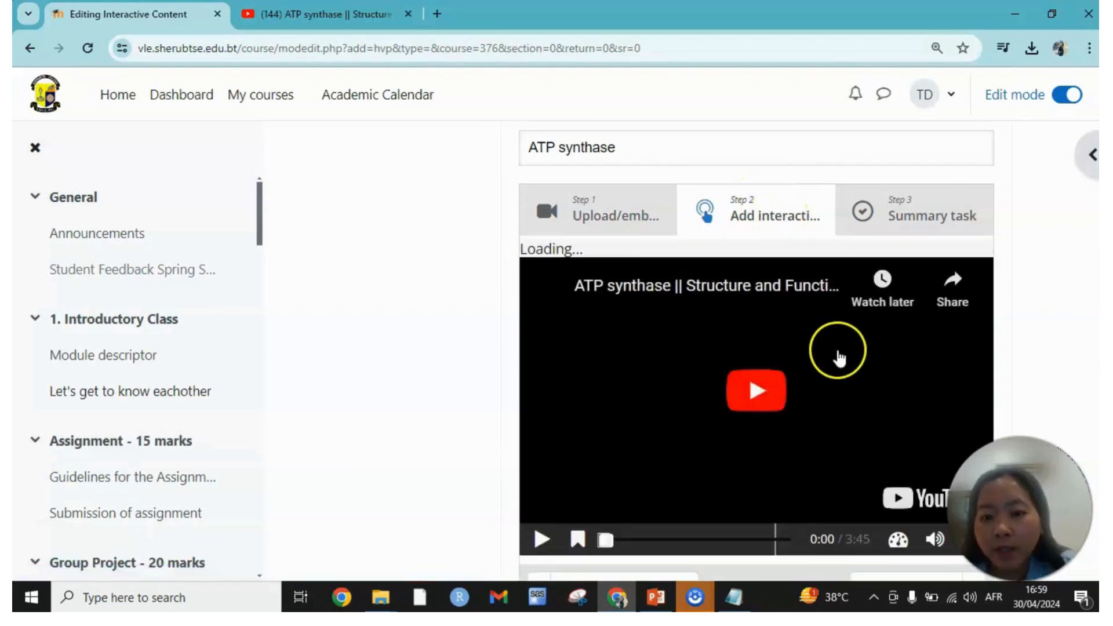
scroll(763, 304, down, 1)
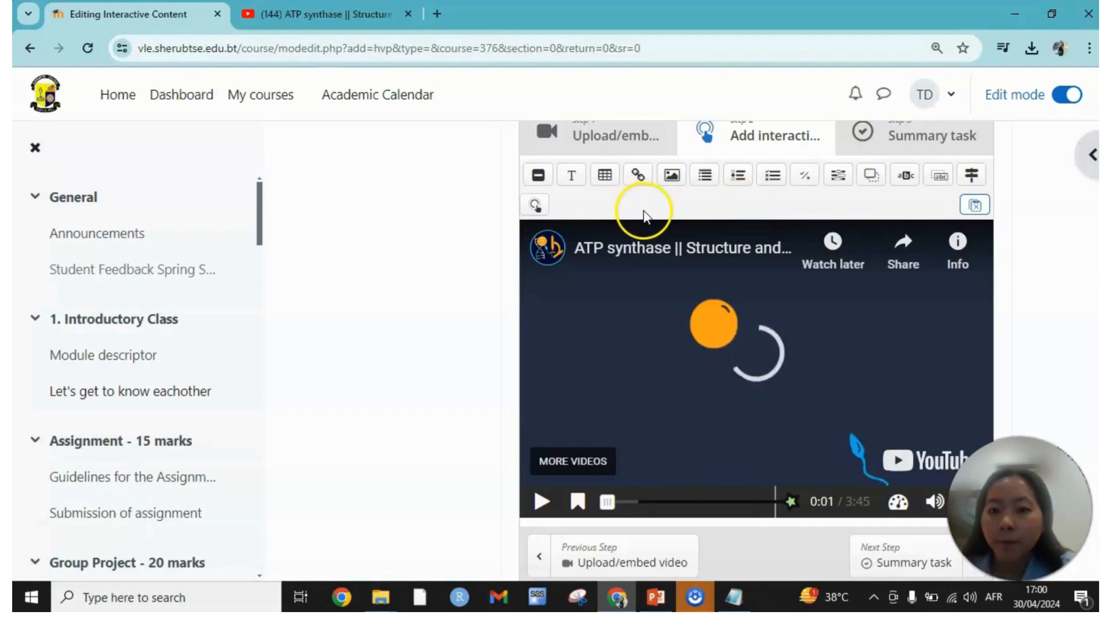
click(542, 502)
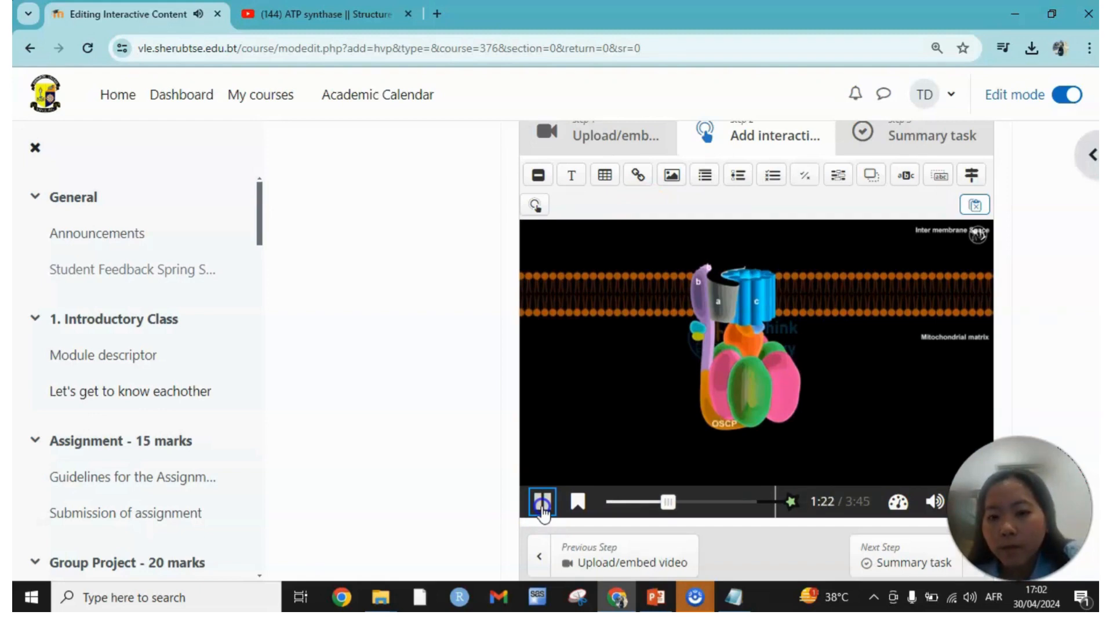
click(542, 505)
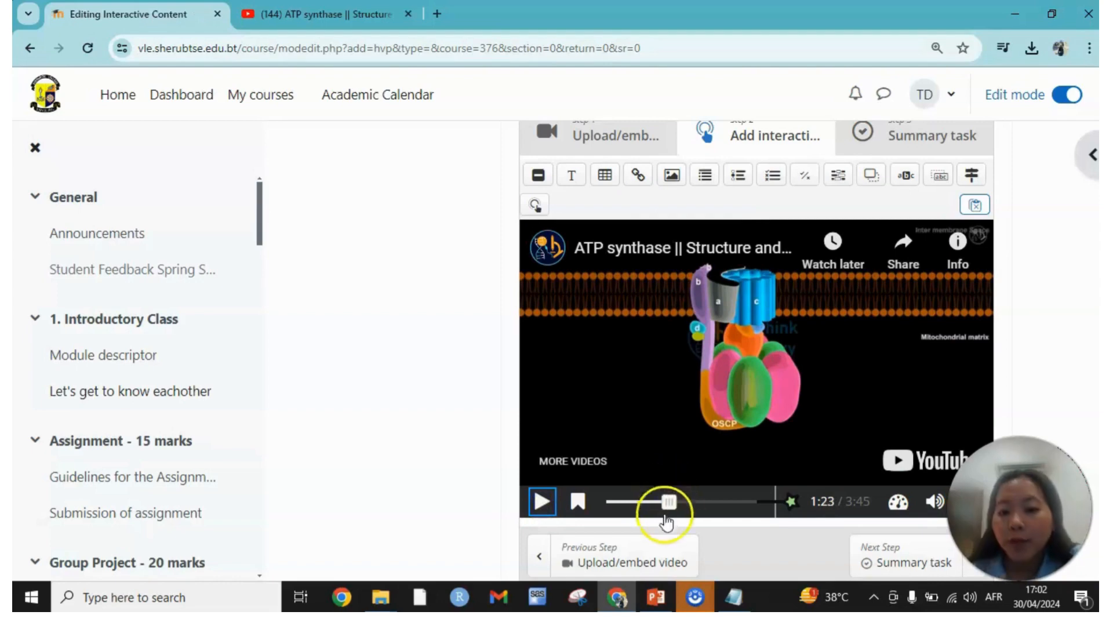
click(770, 181)
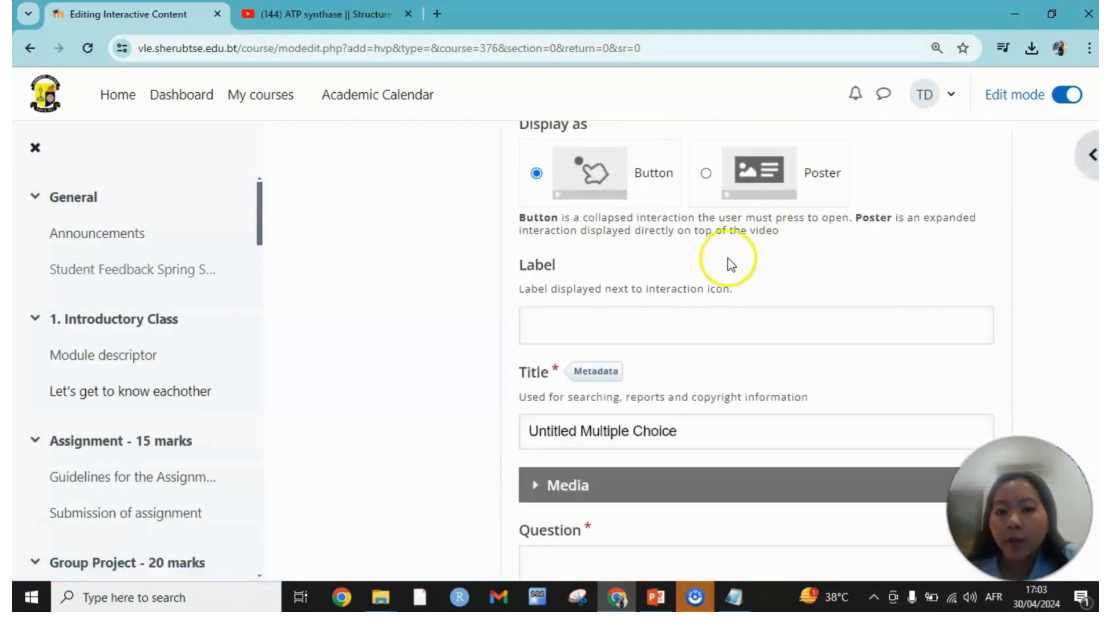
scroll(726, 270, up, 5)
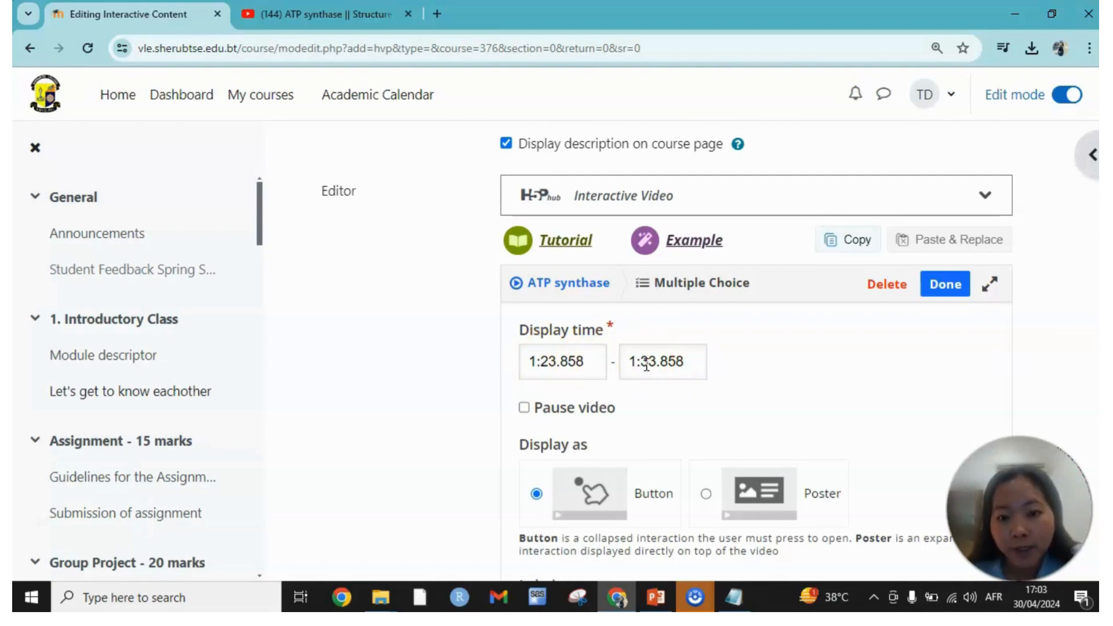
Set the multiple-choice interaction to pause the video and display as a poster.
click(524, 409)
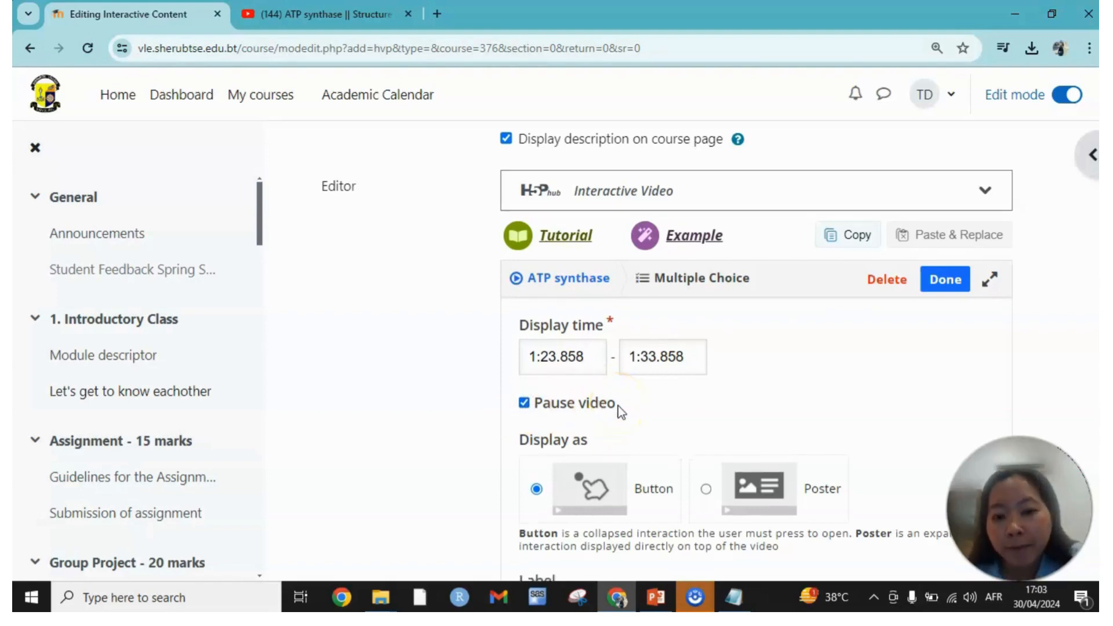
scroll(619, 406, down, 3)
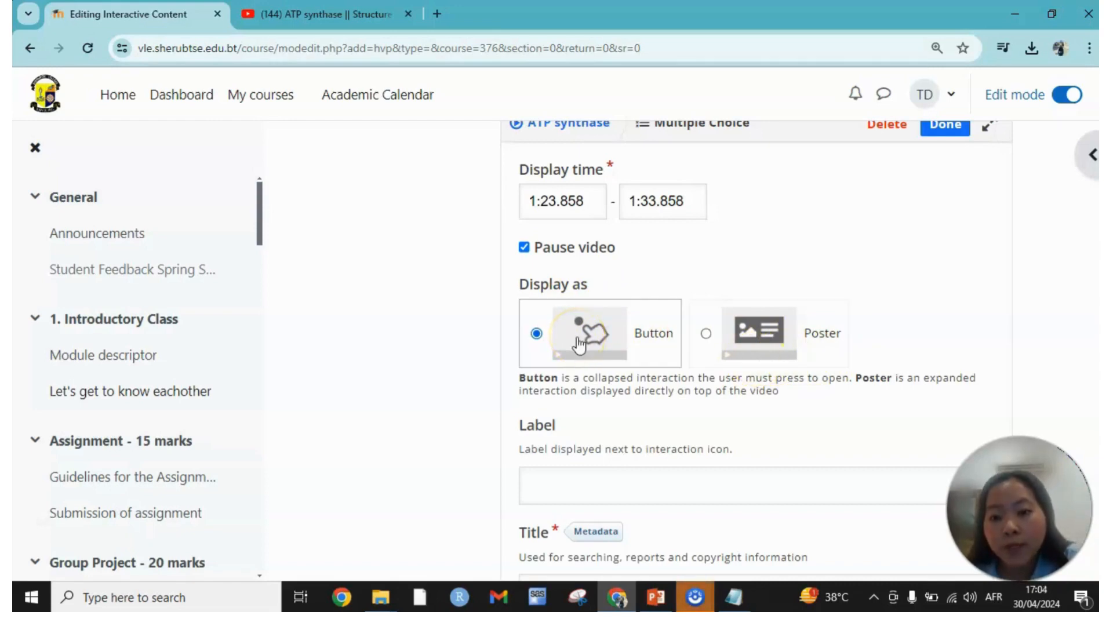
click(814, 342)
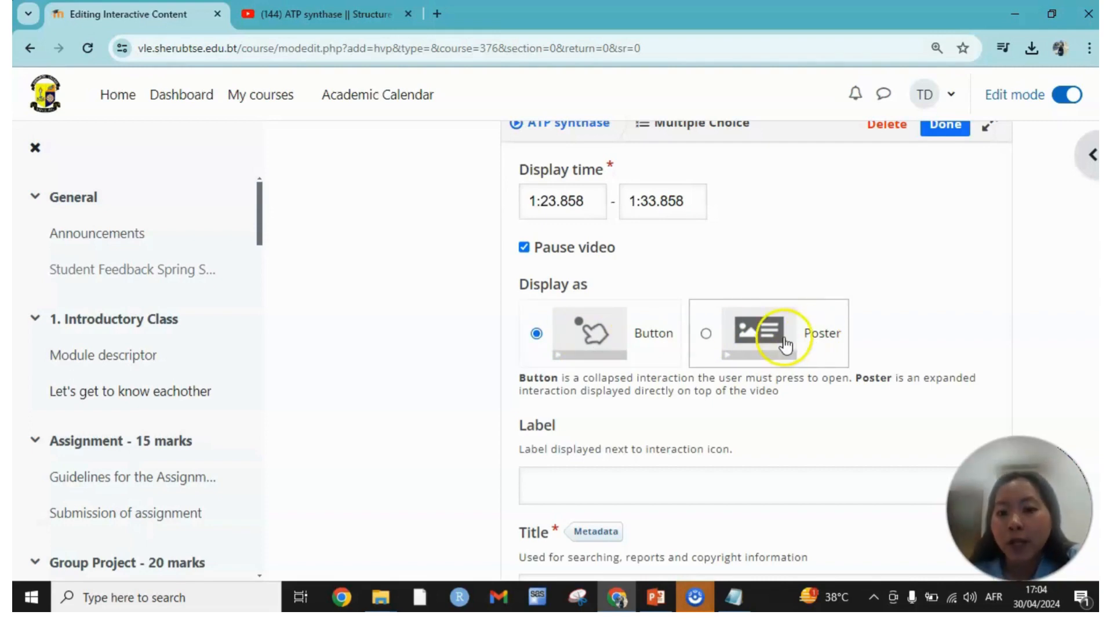
click(784, 341)
Title the interaction "MCQ" and enter the question "What is the ratio of a:b:c subunits in bacteria?".
scroll(798, 426, down, 3)
click(674, 331)
key(BackSpace)
key(BackSpace)
key(BackSpace)
key(BackSpace)
key(BackSpace)
key(BackSpace)
key(BackSpace)
key(BackSpace)
key(BackSpace)
key(BackSpace)
key(BackSpace)
key(BackSpace)
key(BackSpace)
key(BackSpace)
key(BackSpace)
key(BackSpace)
key(BackSpace)
key(BackSpace)
key(BackSpace)
key(BackSpace)
key(BackSpace)
key(BackSpace)
key(BackSpace)
key(BackSpace)
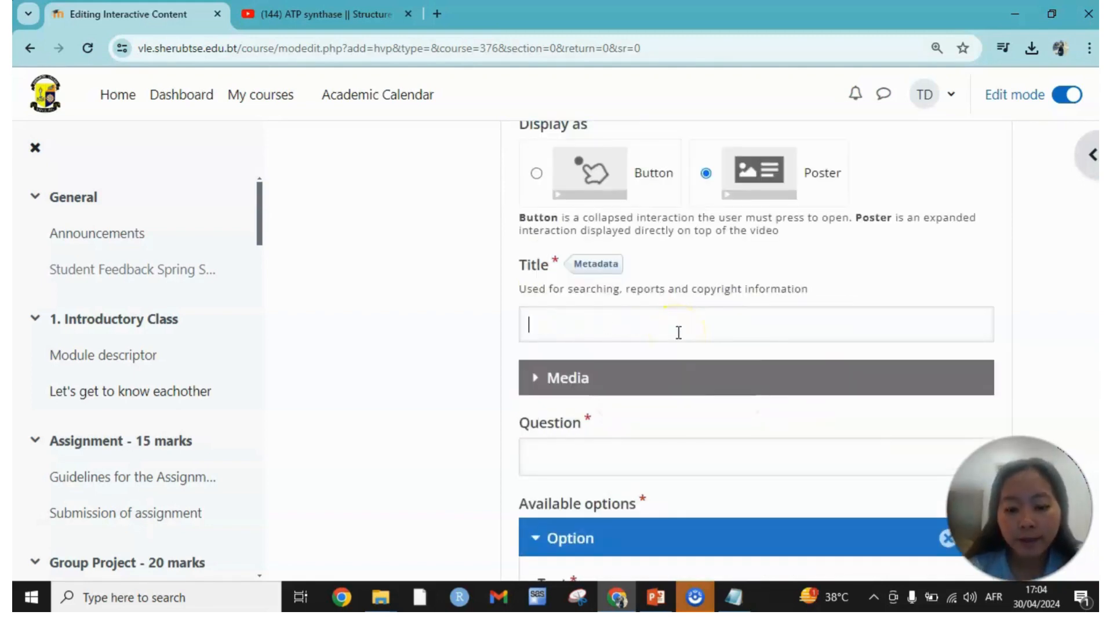
text(MCQ)
click(599, 497)
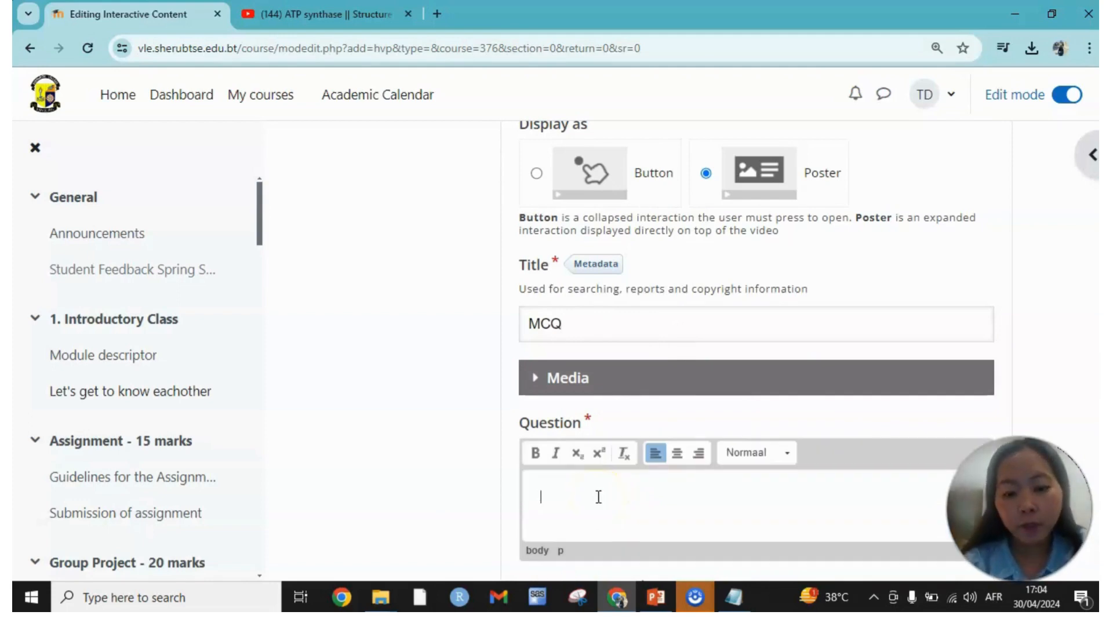
text(What is the ratio of a:b:c subunits in bacteria?)
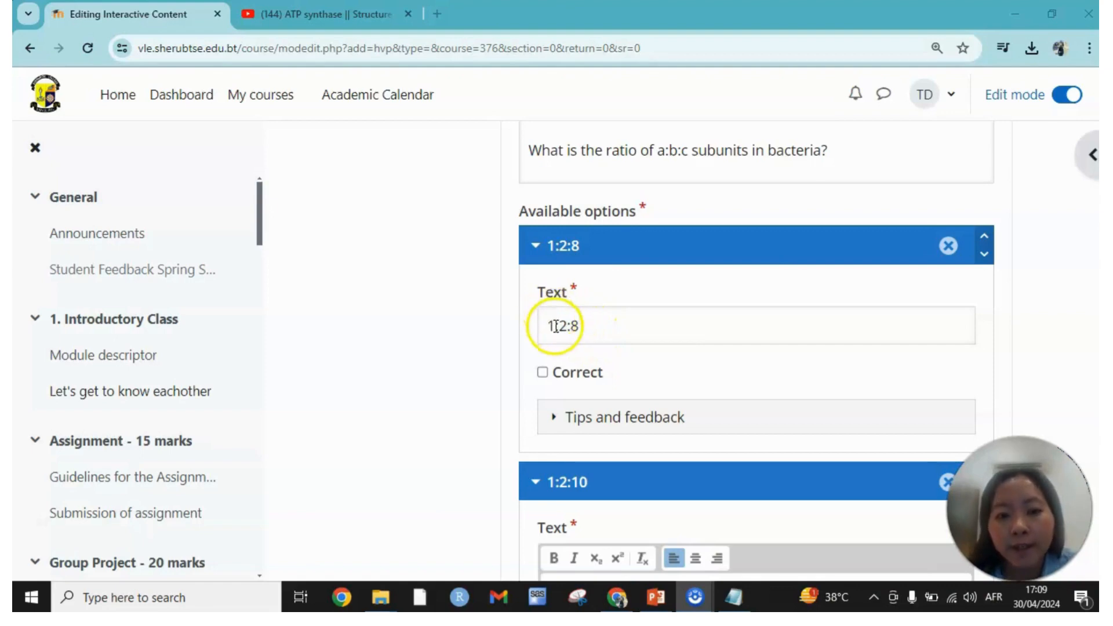
Add a third answer option, 1:3:8, and mark the 1:2:10 option as correct.
scroll(579, 328, down, 5)
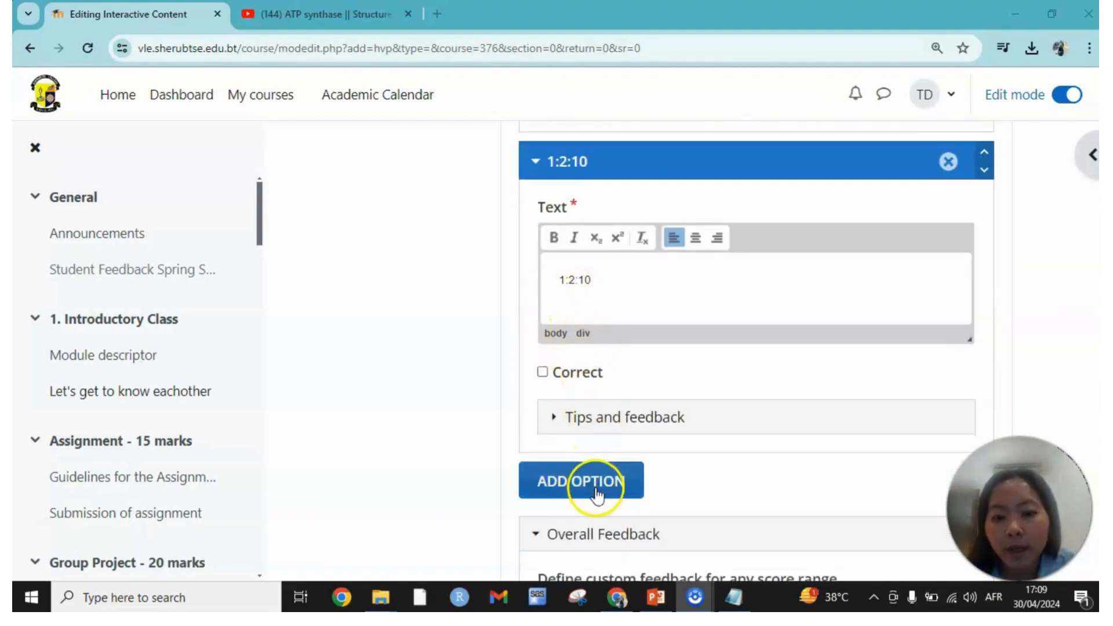
scroll(614, 470, down, 1)
click(614, 401)
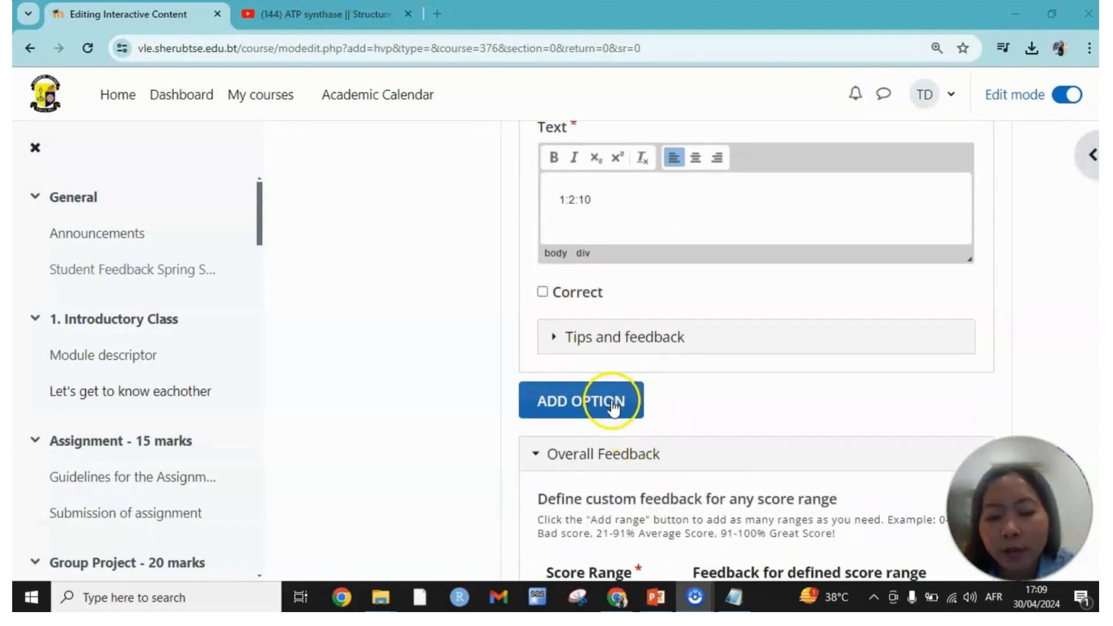
scroll(606, 453, down, 1)
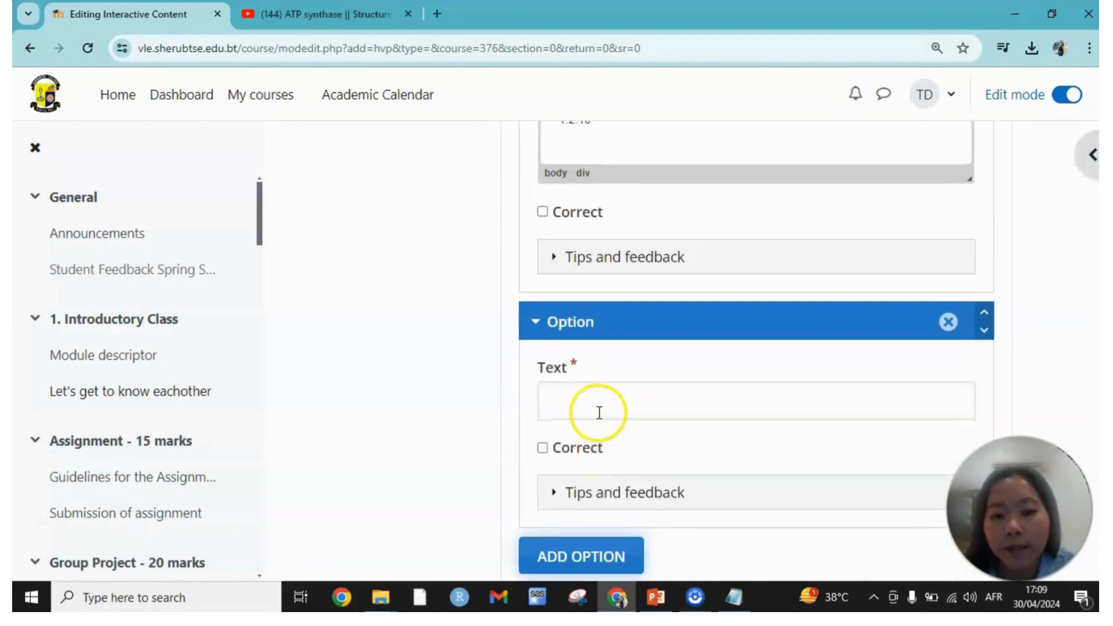
click(597, 406)
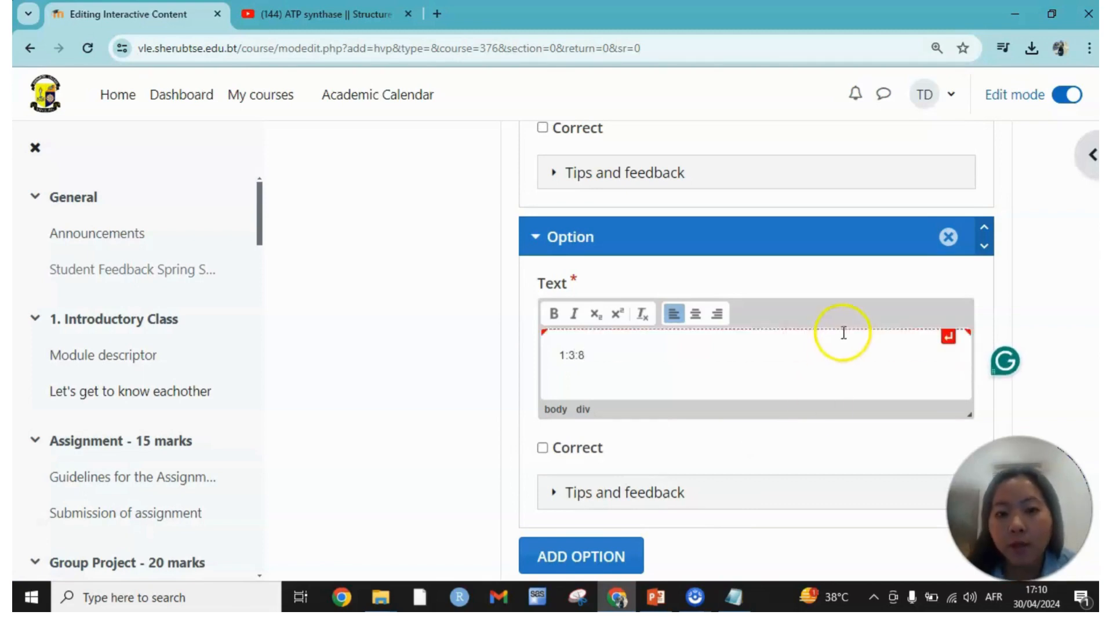
scroll(690, 360, up, 3)
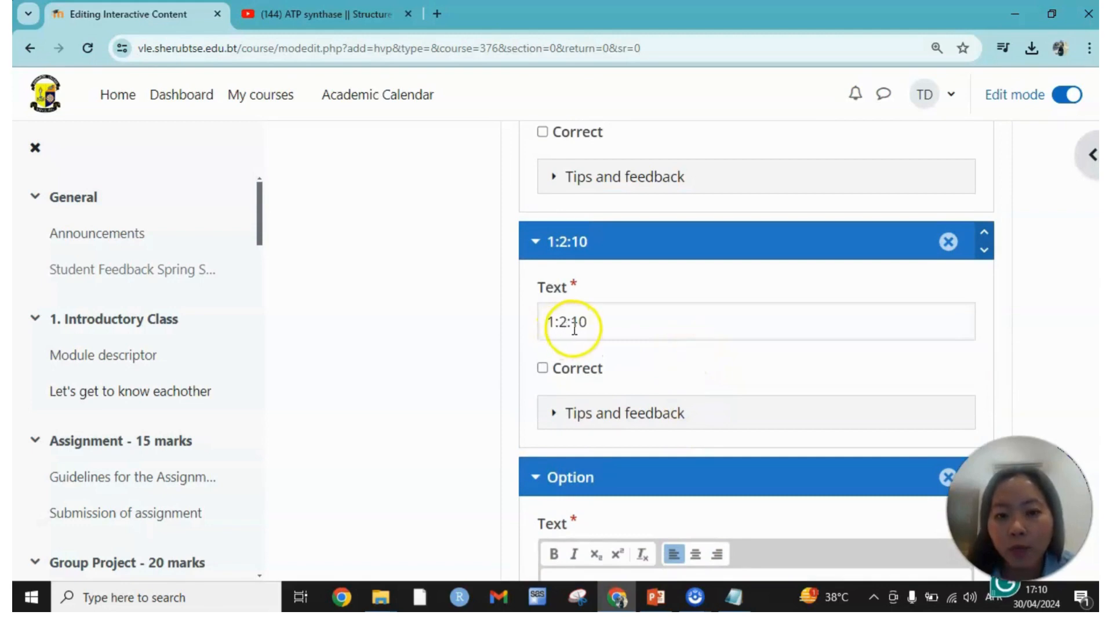
click(543, 370)
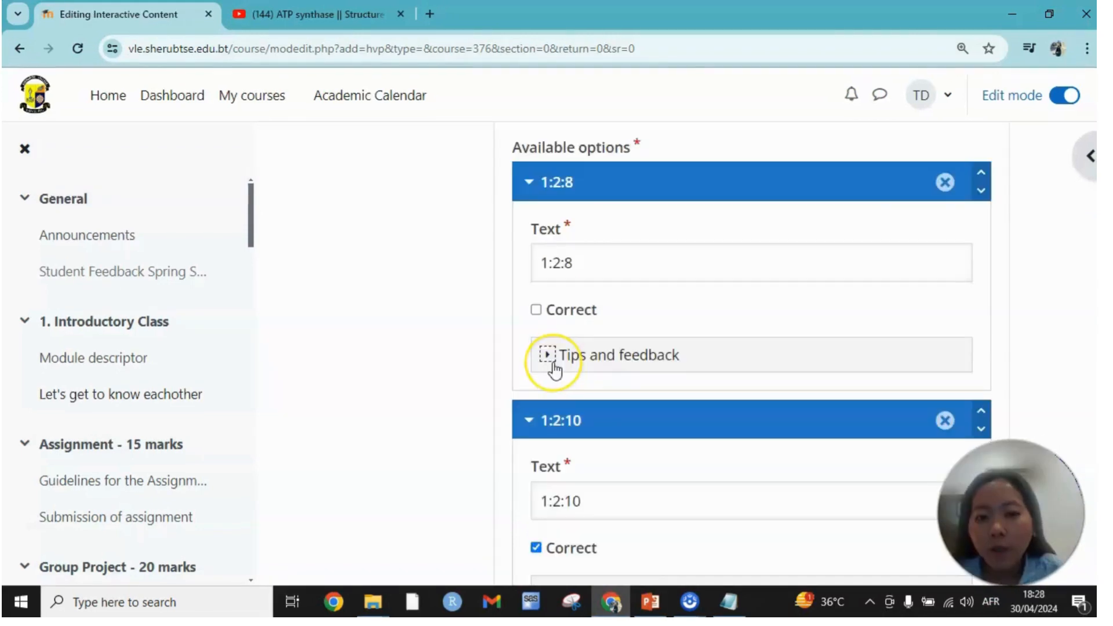
Expand the tips and feedback of the 1:2:8 option and review its tip and message fields.
click(548, 356)
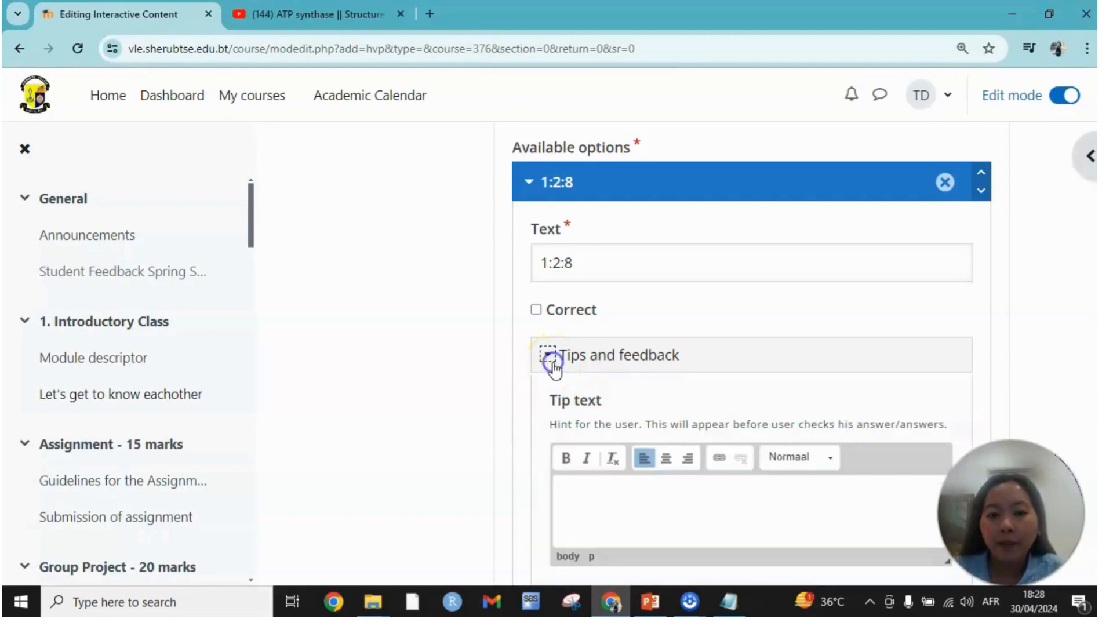
scroll(642, 391, down, 2)
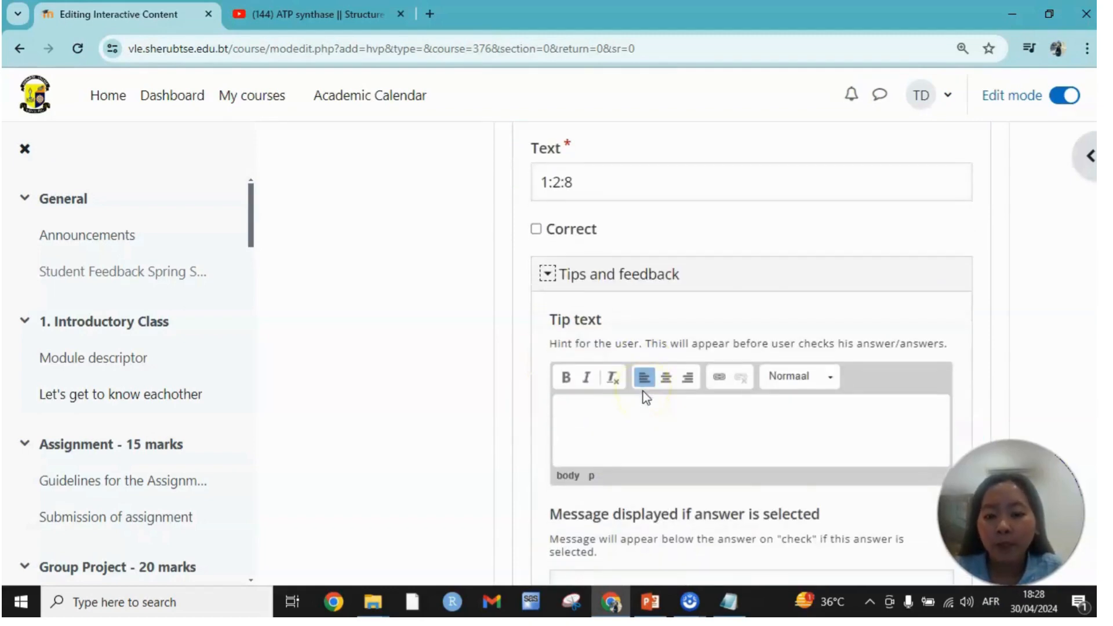
scroll(643, 392, down, 6)
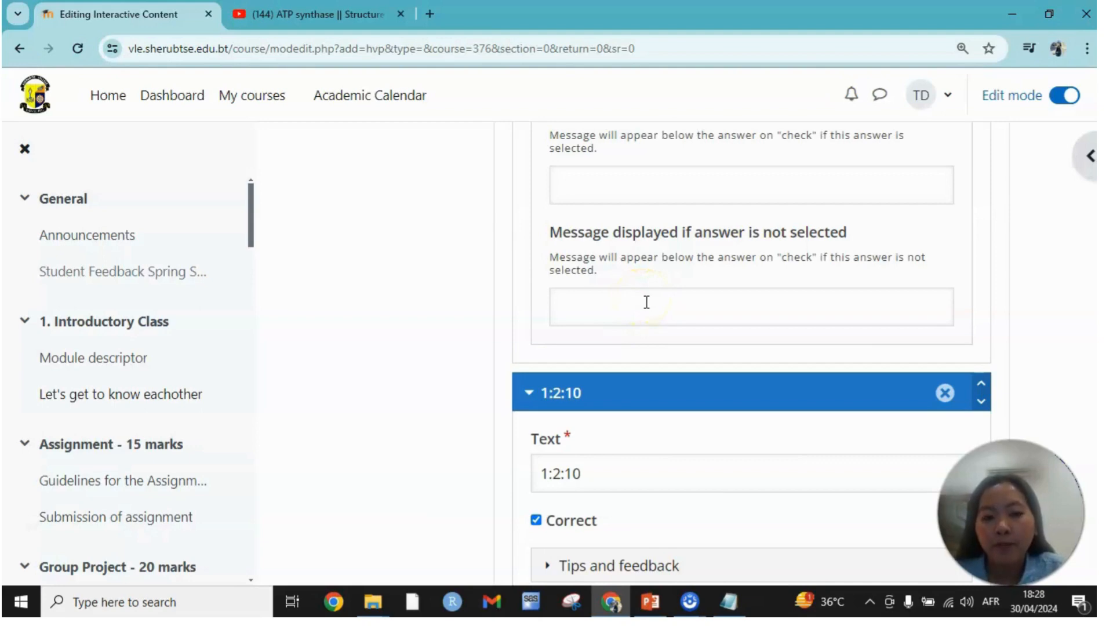
scroll(611, 445, down, 2)
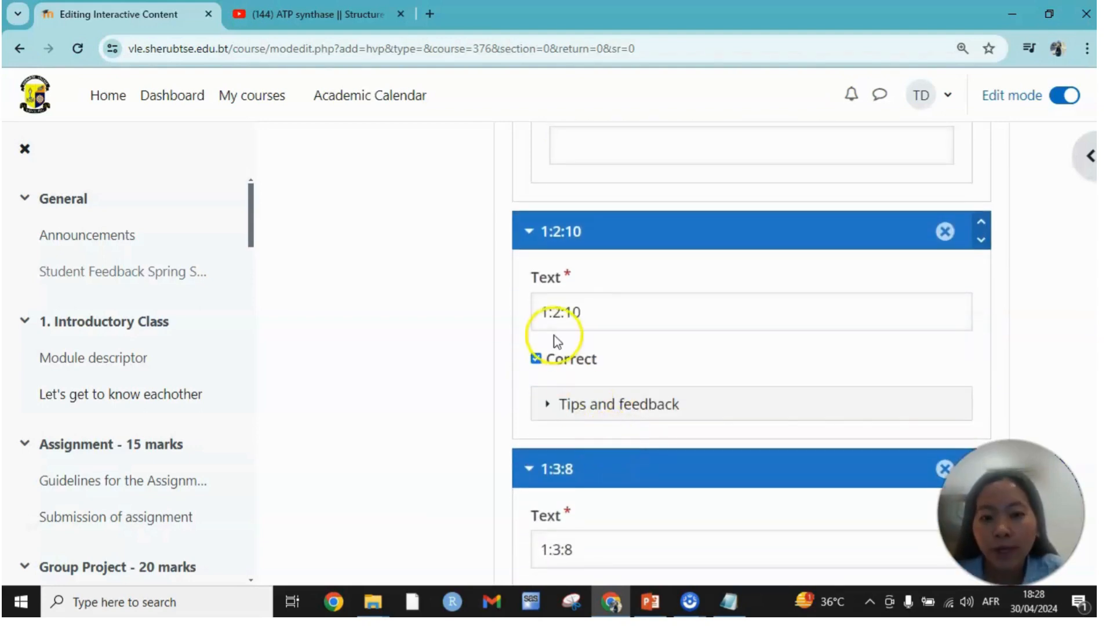
Enter "Good job" as the message displayed if the 1:2:10 option is selected, and finish the multiple-choice interaction.
click(549, 404)
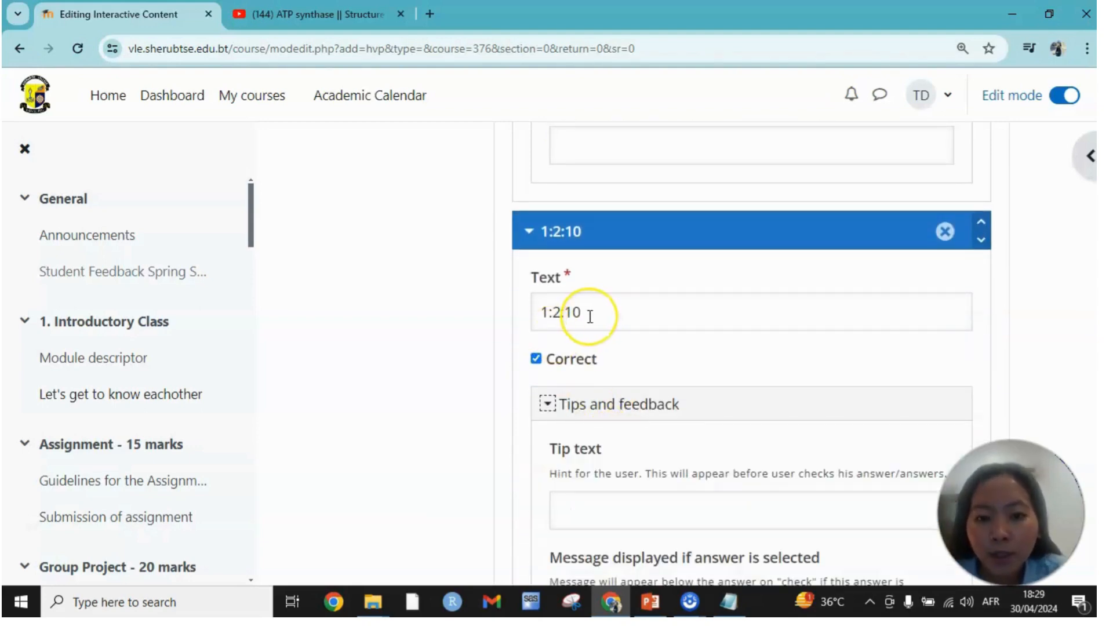
scroll(590, 316, down, 4)
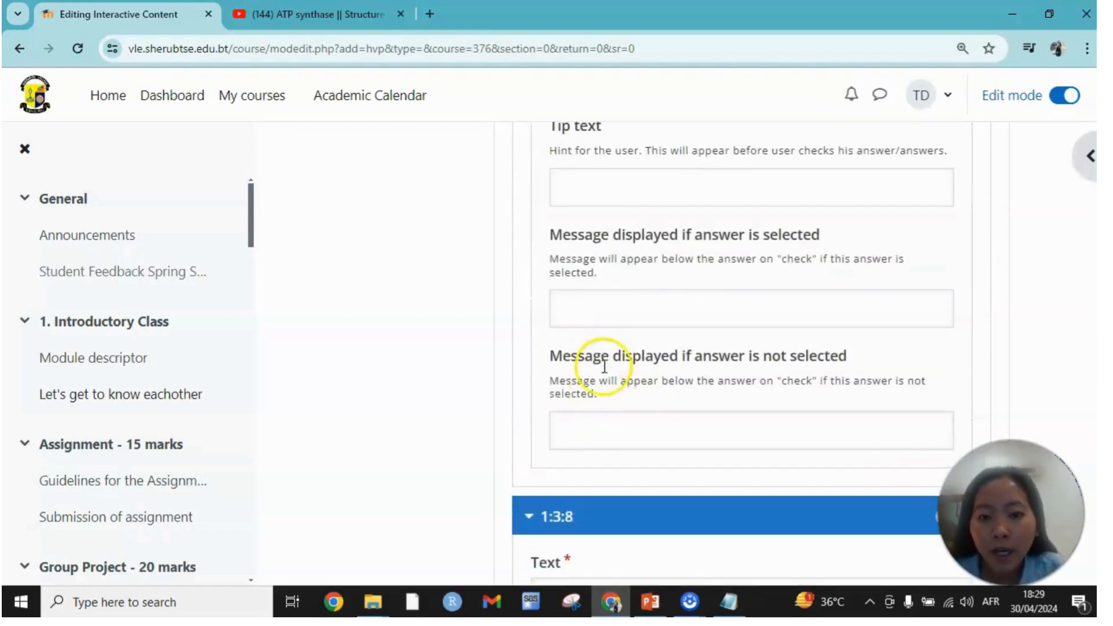
click(600, 313)
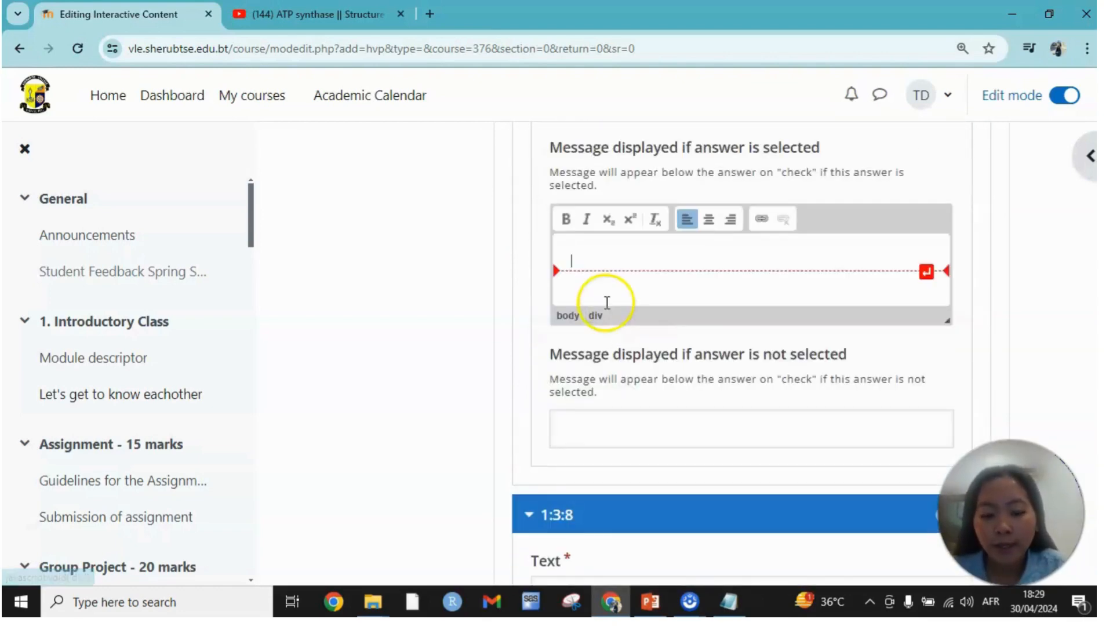
text(Good j)
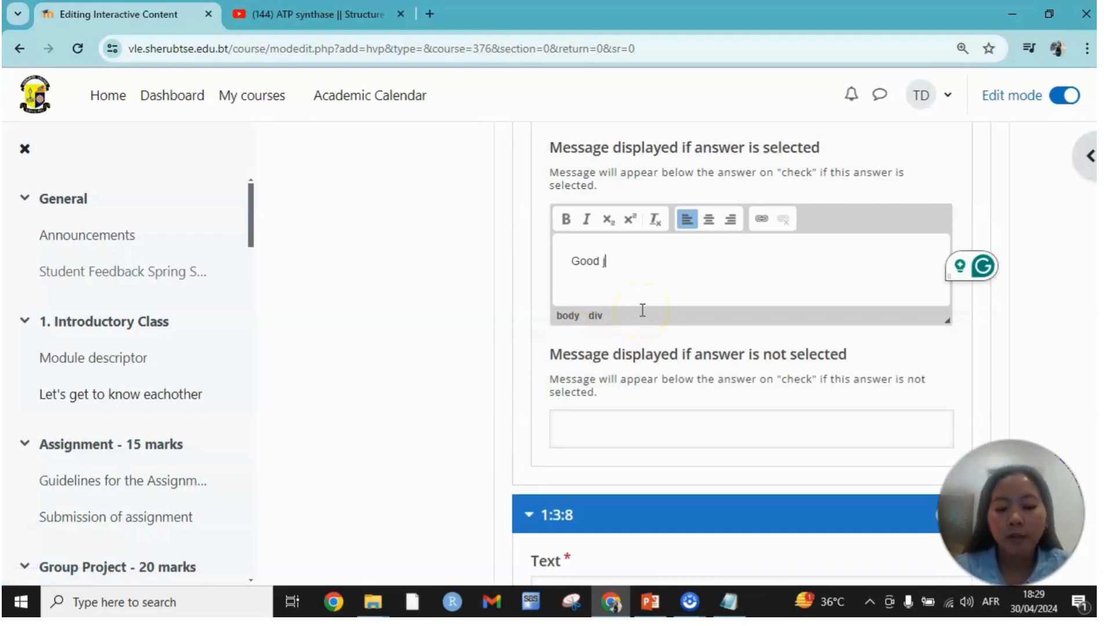
text(ob)
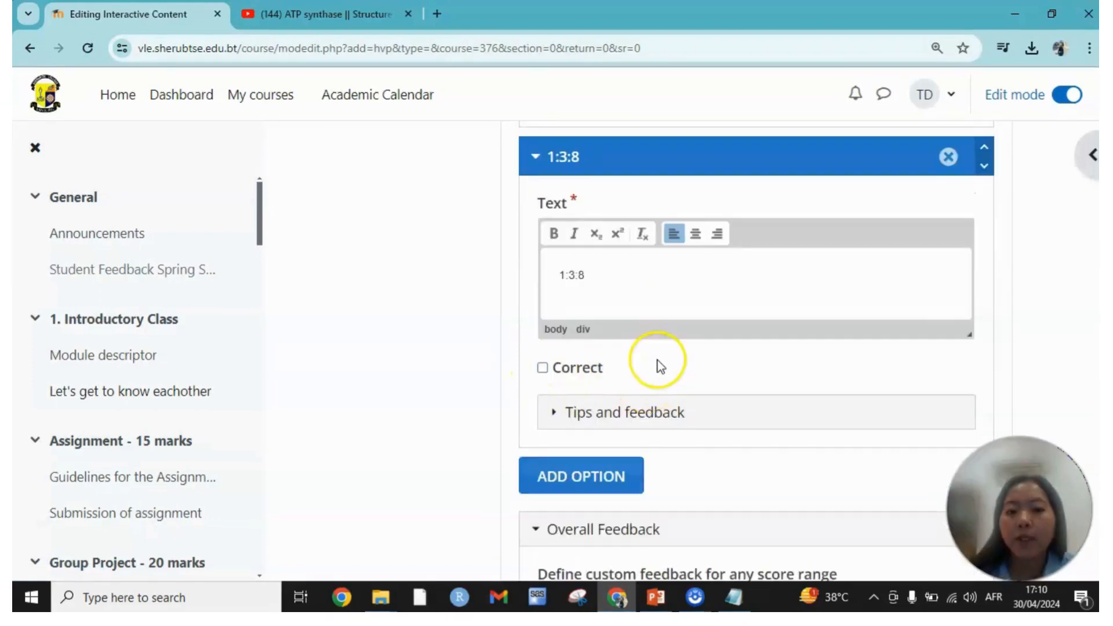
scroll(659, 360, down, 10)
scroll(667, 352, down, 3)
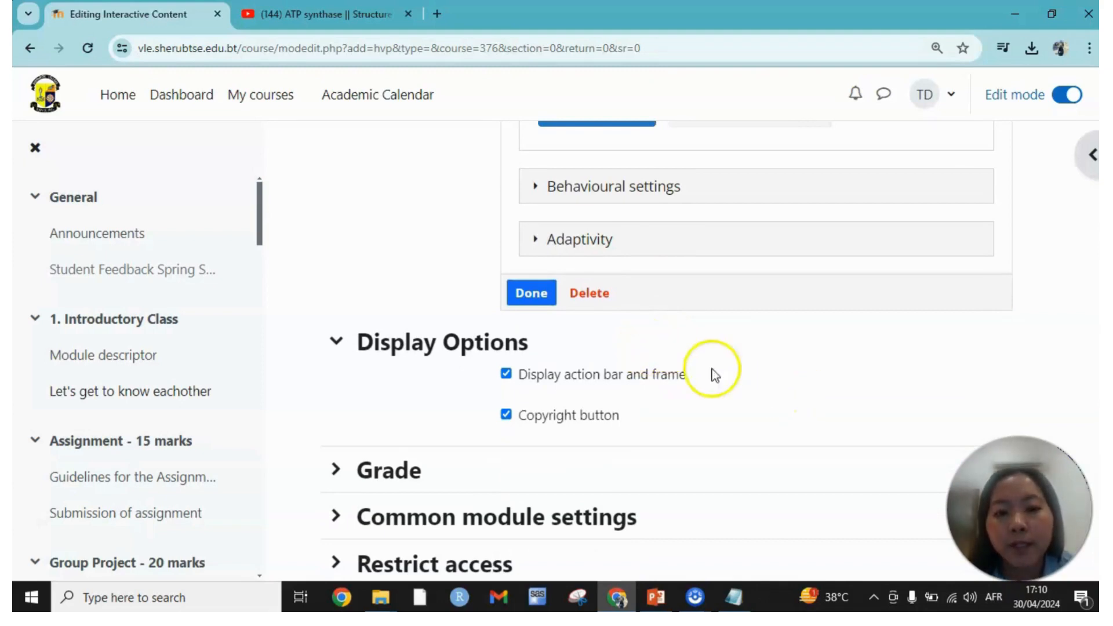
click(528, 293)
Rewind the video to about 1:07 and play it up to 1:23 to preview the embedded question.
scroll(823, 413, down, 1)
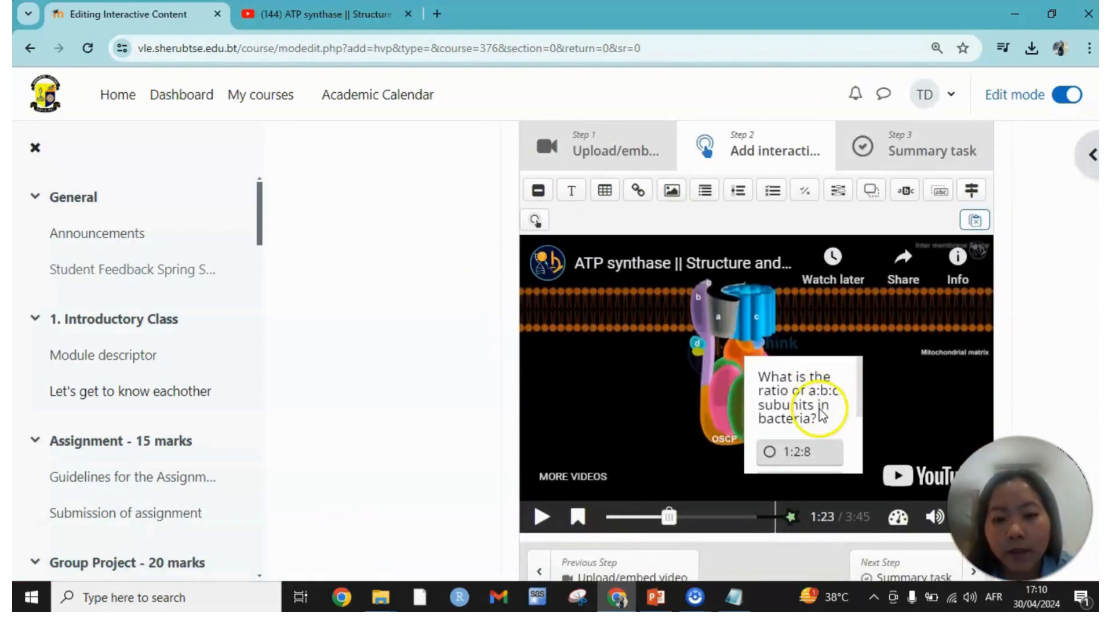
scroll(822, 413, down, 2)
drag(669, 436, 664, 448)
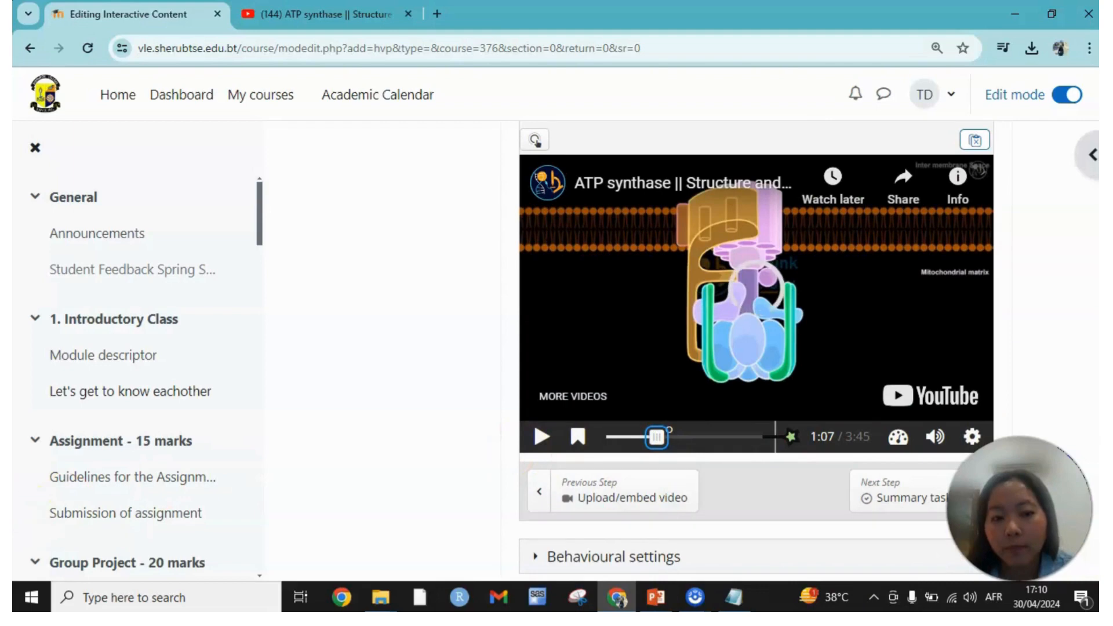
click(542, 440)
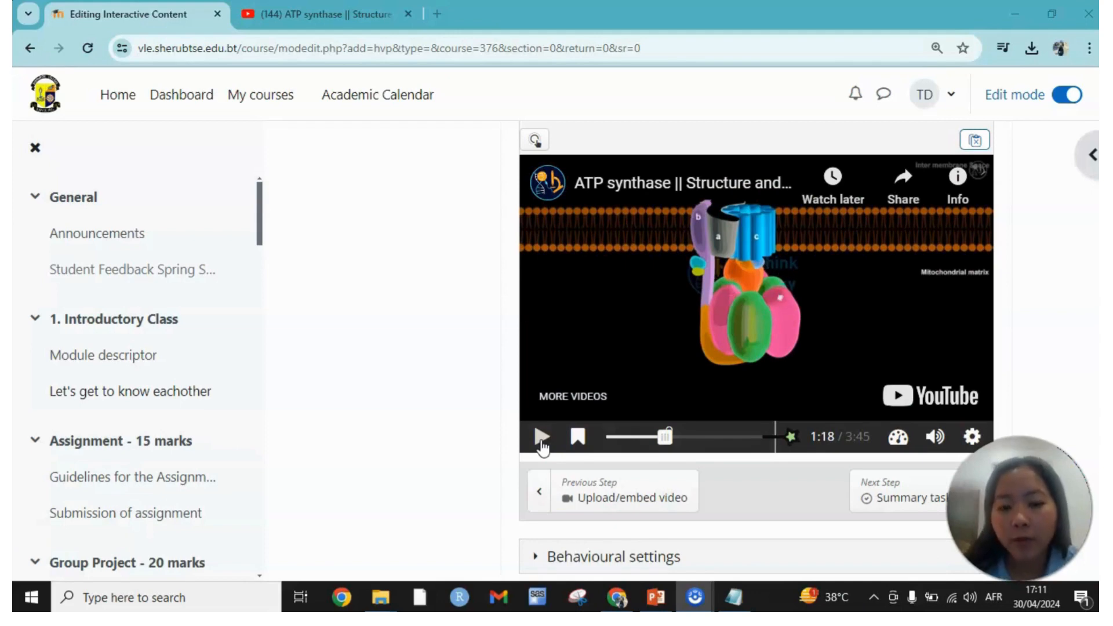
click(542, 440)
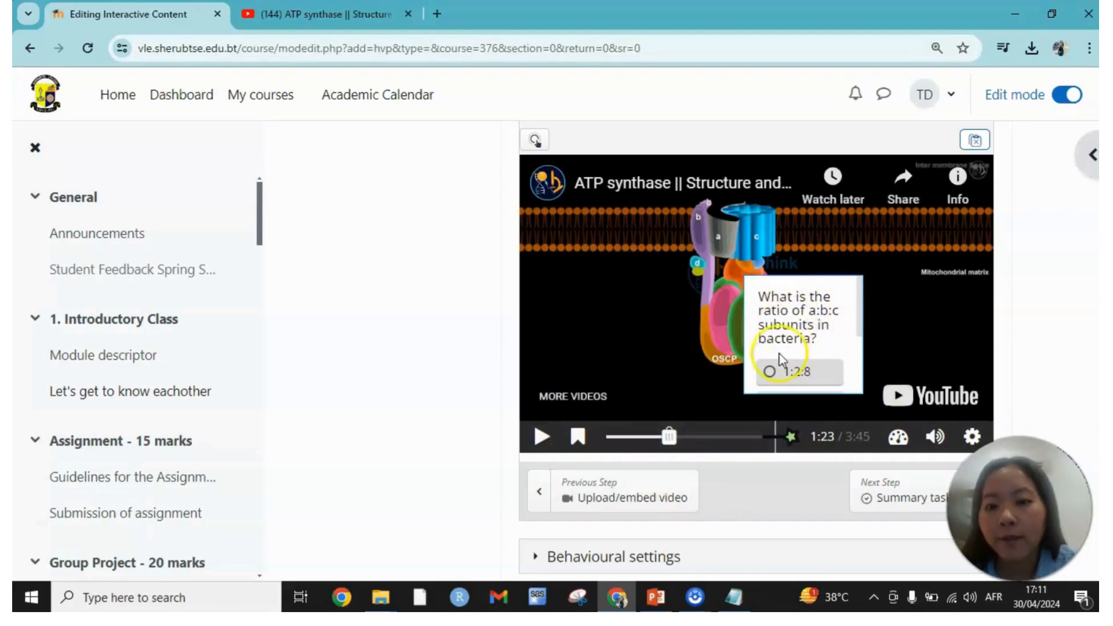
Pause the video at about 1:42 and open a new Statements interaction there.
scroll(802, 351, down, 1)
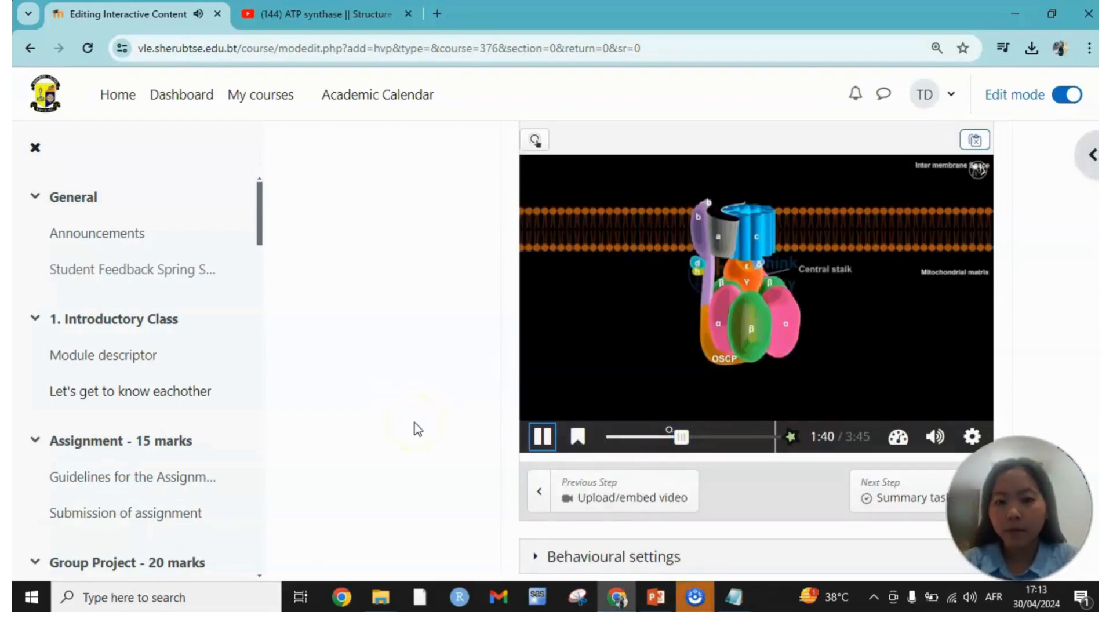
click(542, 436)
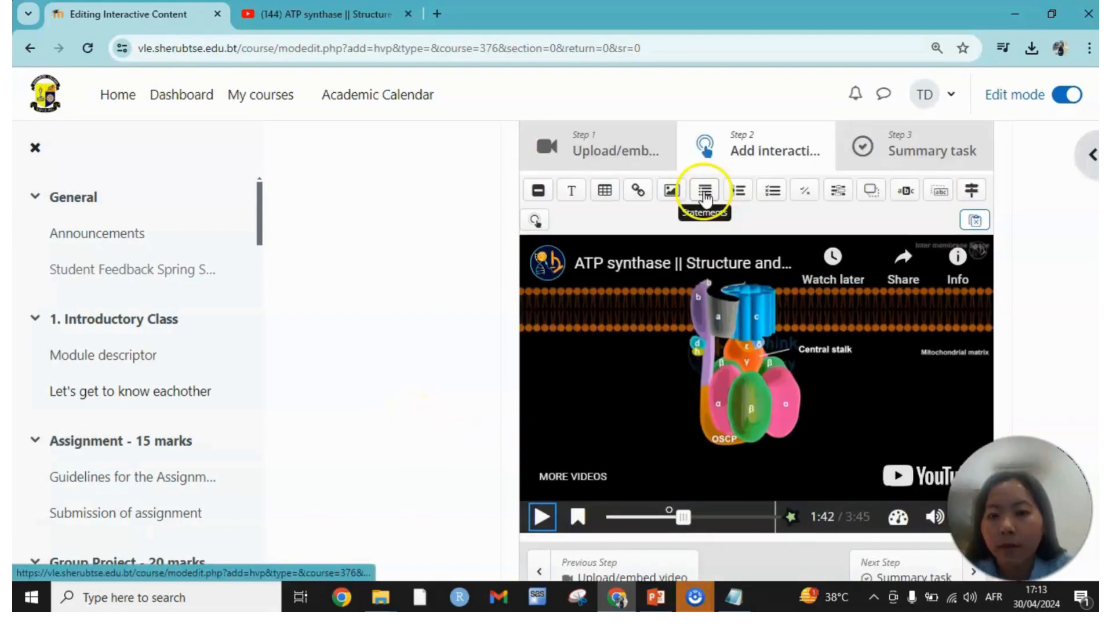
click(685, 519)
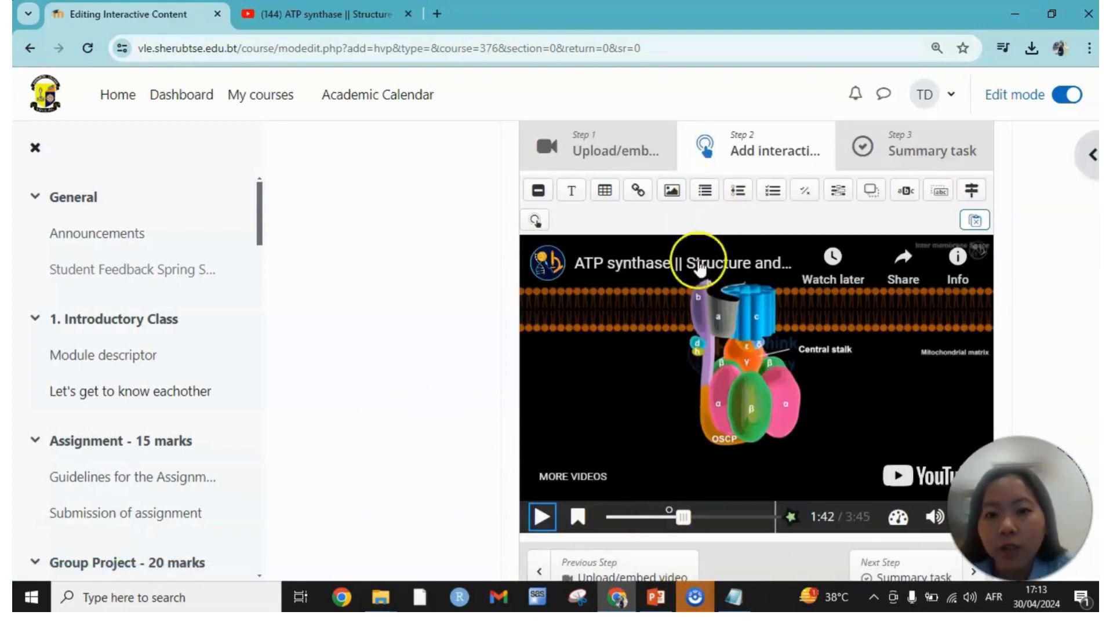
click(705, 193)
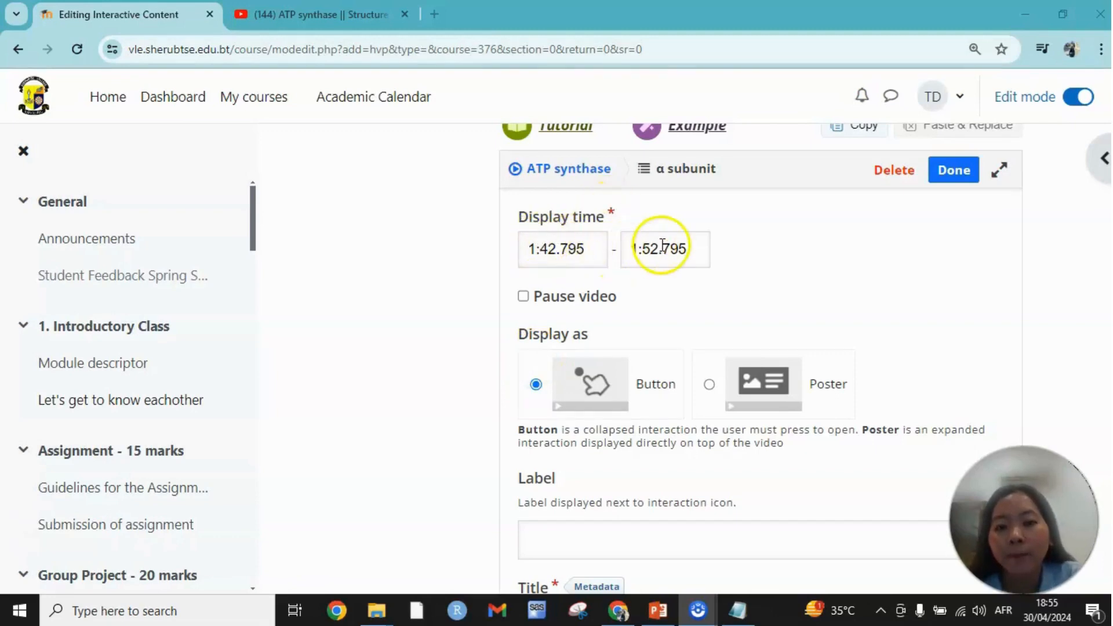
Set the statements interaction to pause the video and display as a poster, and open its title for editing.
click(523, 298)
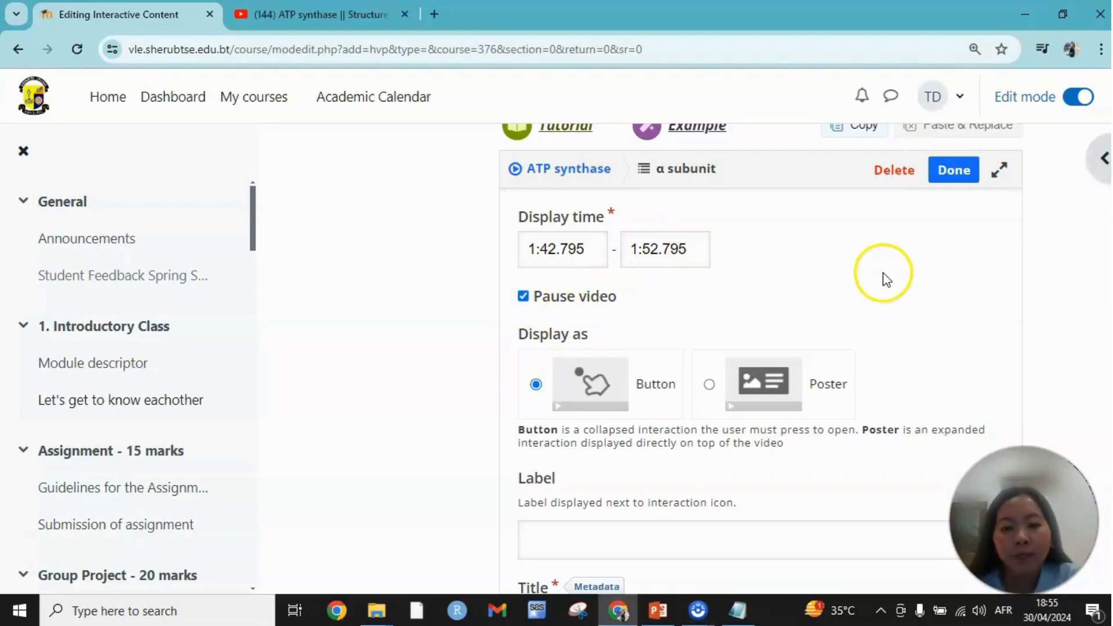
scroll(886, 284, down, 1)
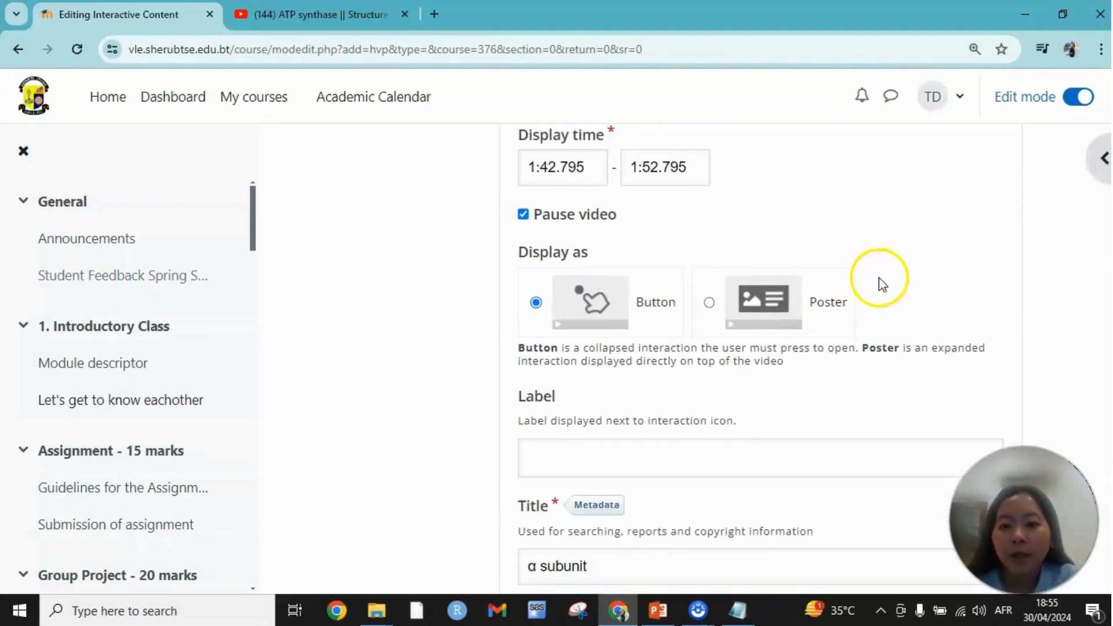
click(722, 319)
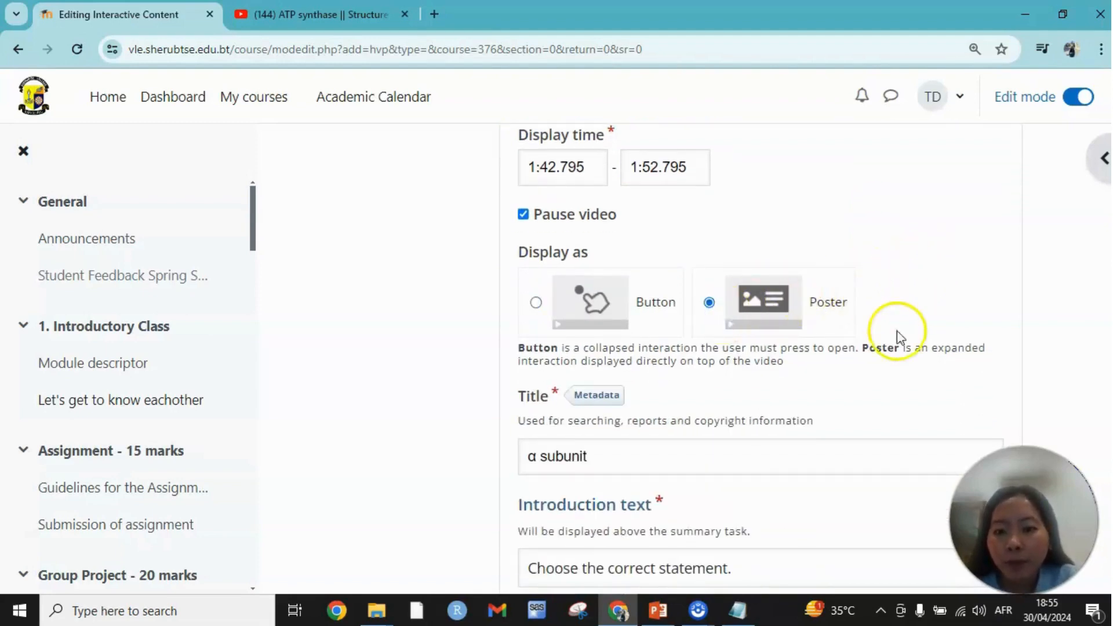
scroll(823, 363, down, 1)
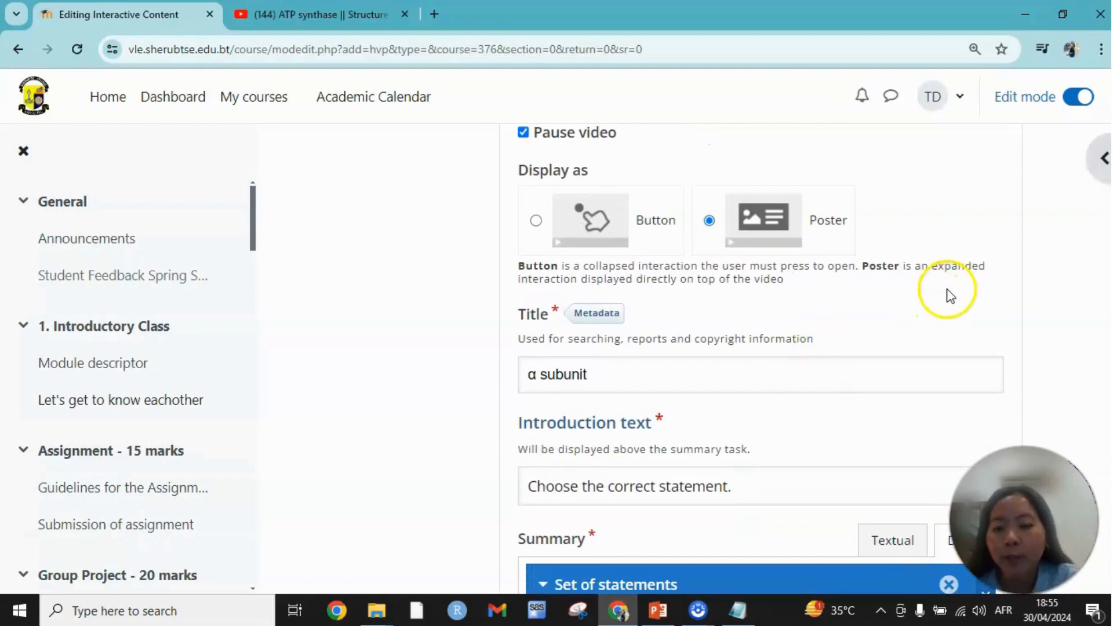
click(588, 376)
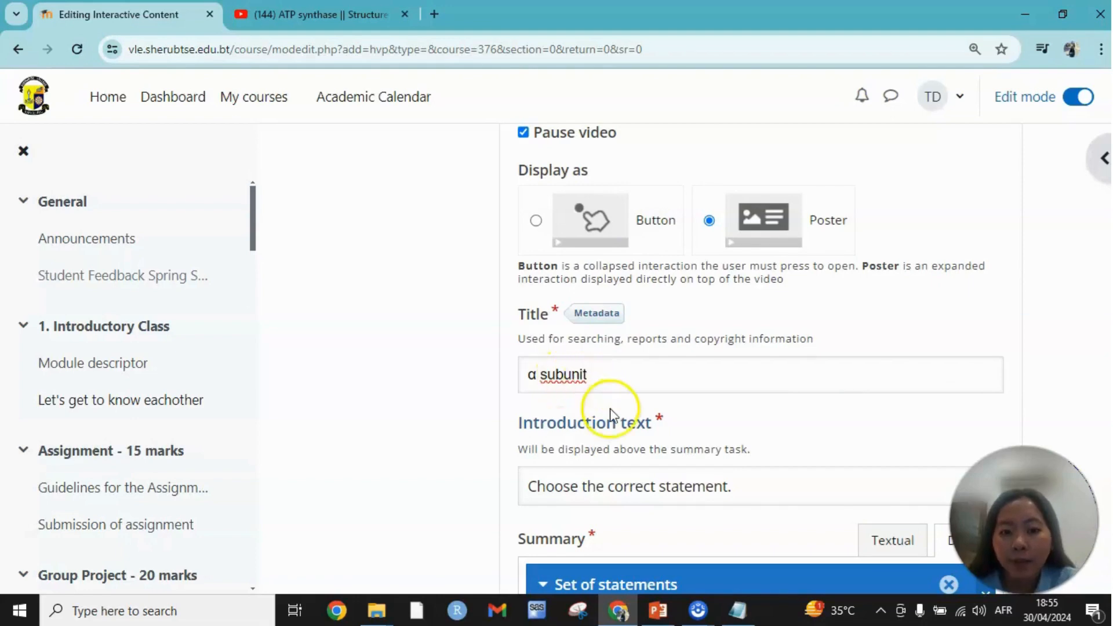
Go through the set of statements for the α subunit, expand its tip settings, and finish the statements interaction.
scroll(609, 409, down, 2)
scroll(604, 360, down, 2)
scroll(604, 355, down, 1)
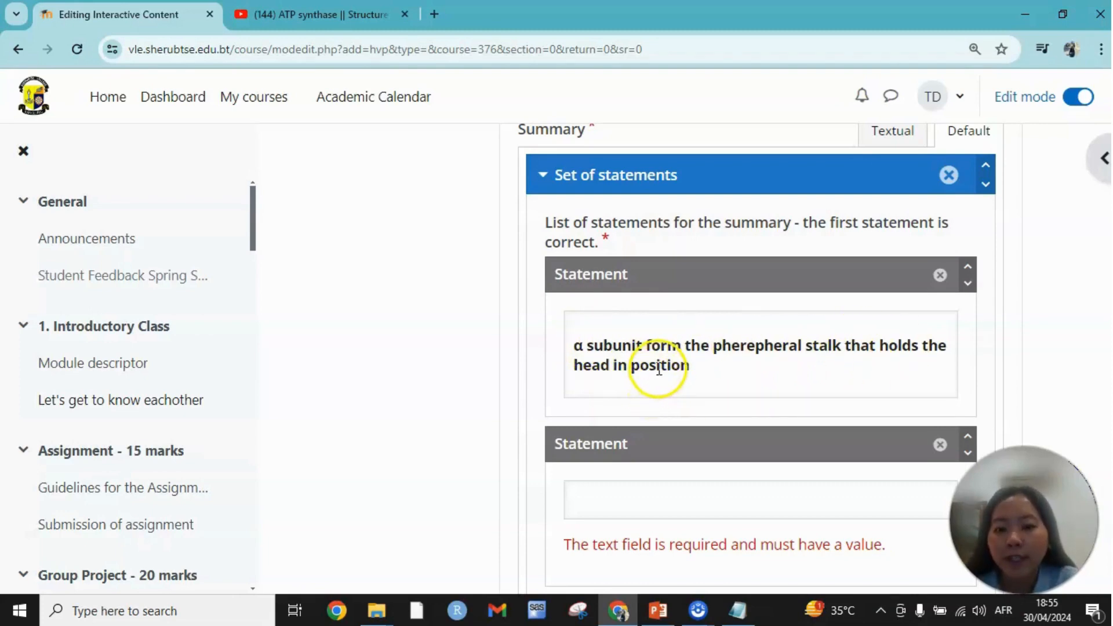
scroll(641, 315, down, 3)
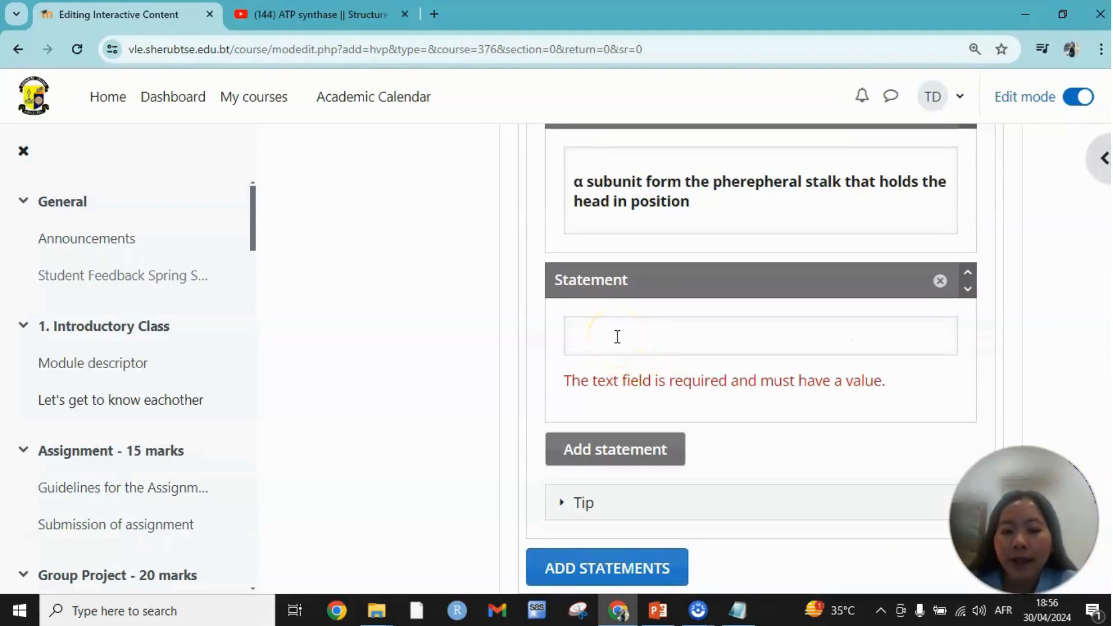
click(565, 501)
scroll(636, 459, down, 1)
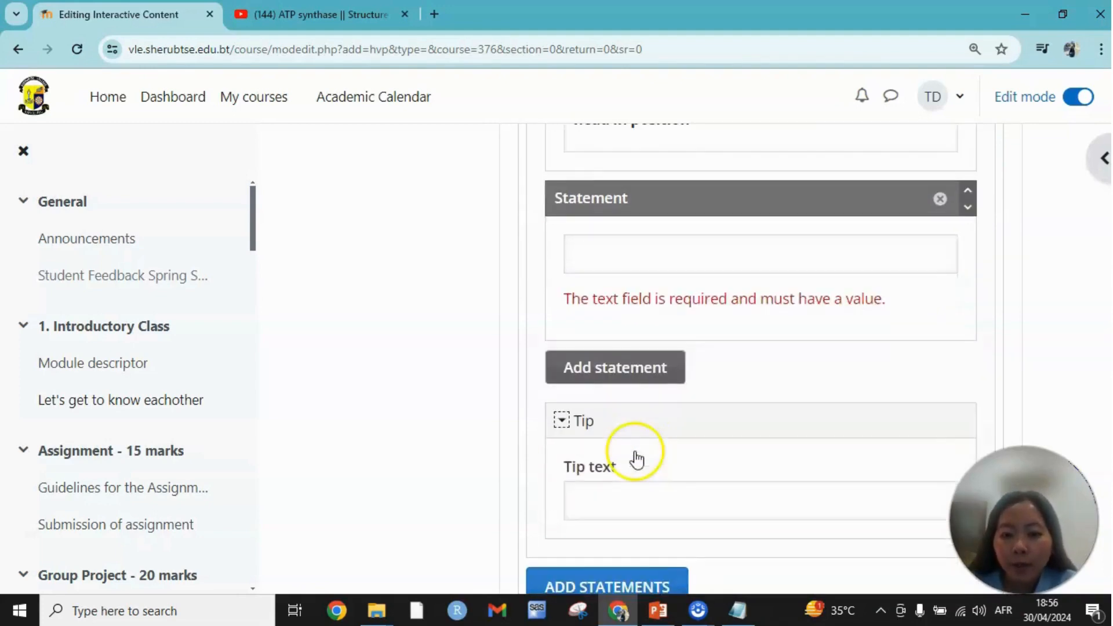
scroll(636, 454, down, 2)
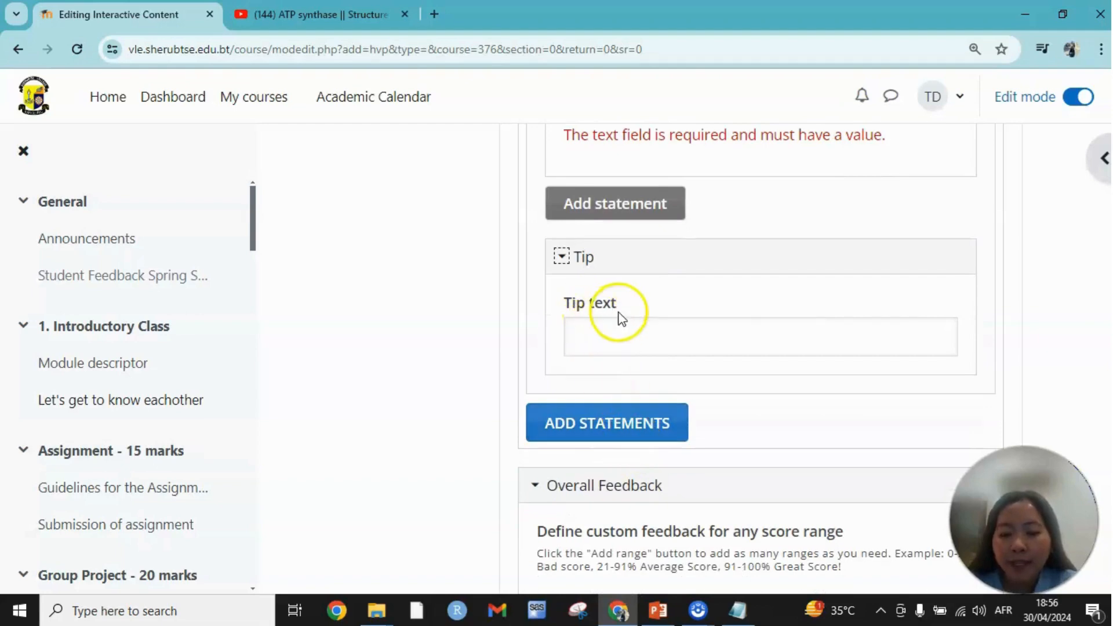
scroll(580, 365, down, 5)
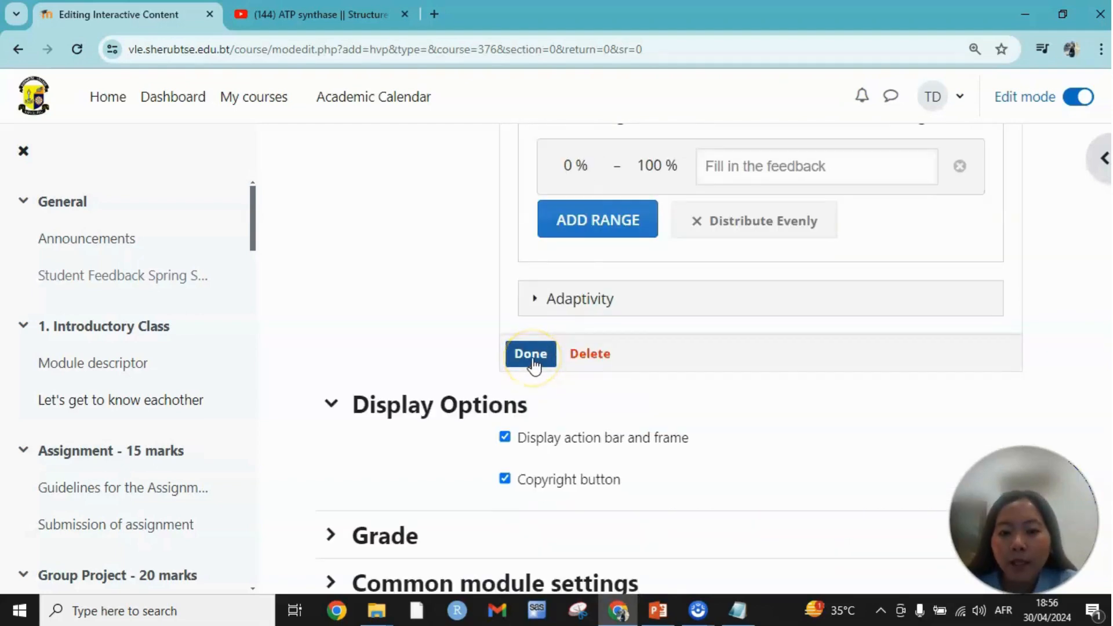
click(533, 361)
click(776, 308)
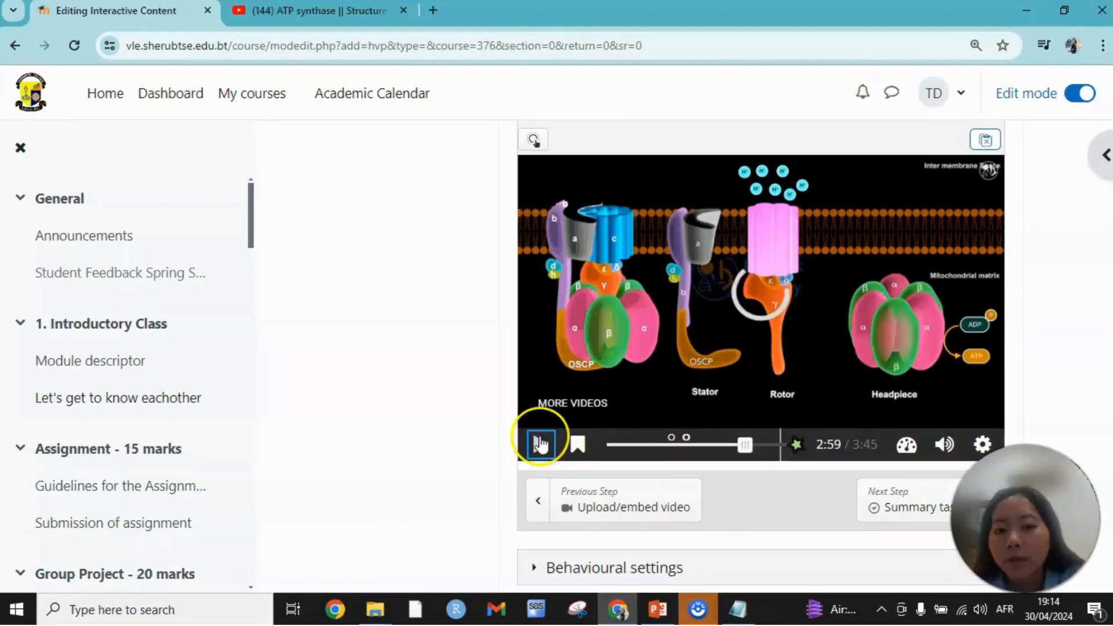
Play the video, pause it at about 3:02, and open a new True/False Question interaction there.
click(540, 445)
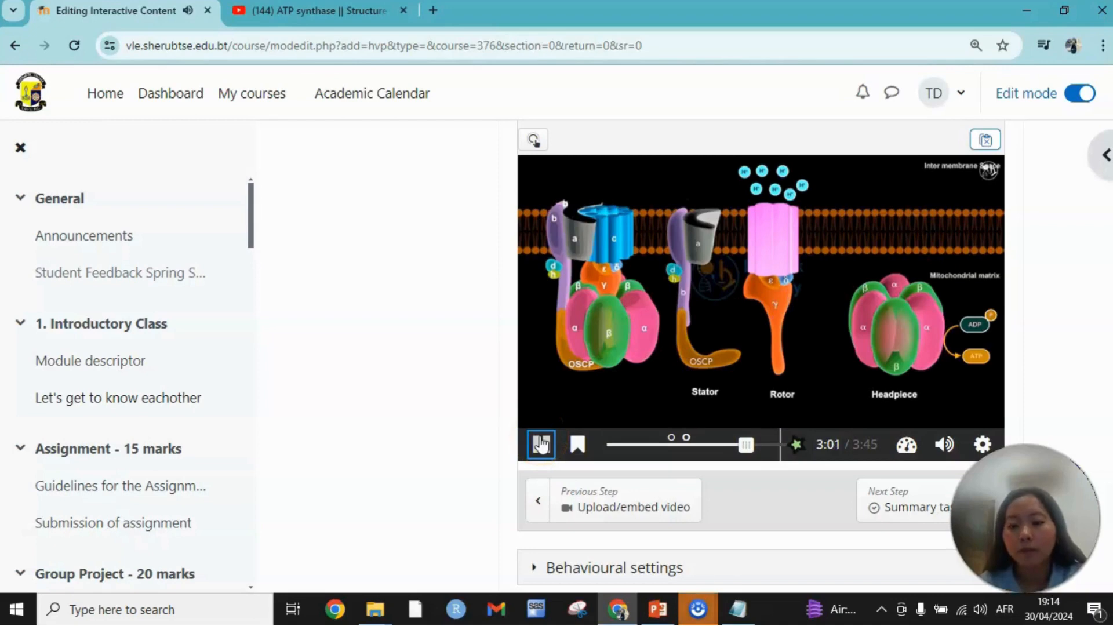
click(541, 445)
click(662, 421)
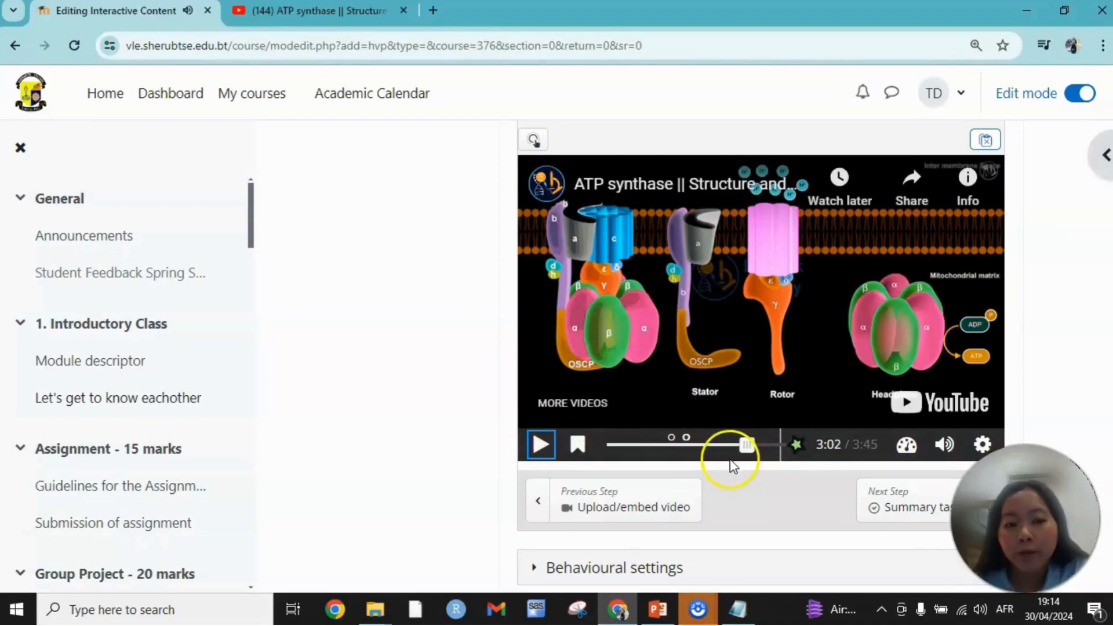
scroll(704, 491, up, 3)
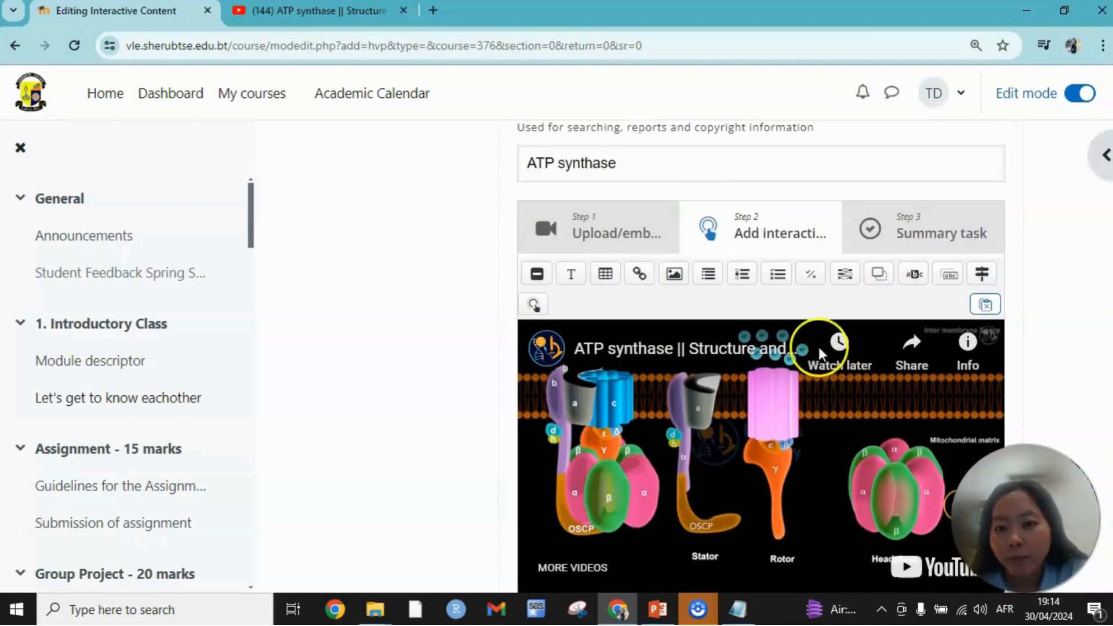
click(811, 278)
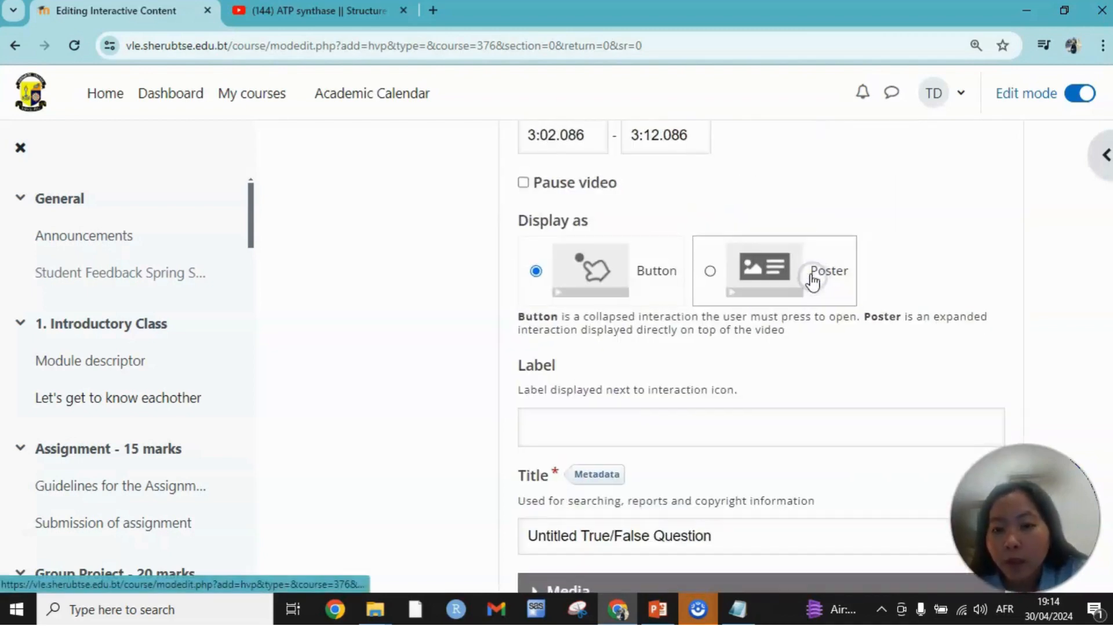
Set the True/False question to pause the video and display as a poster.
scroll(845, 281, up, 1)
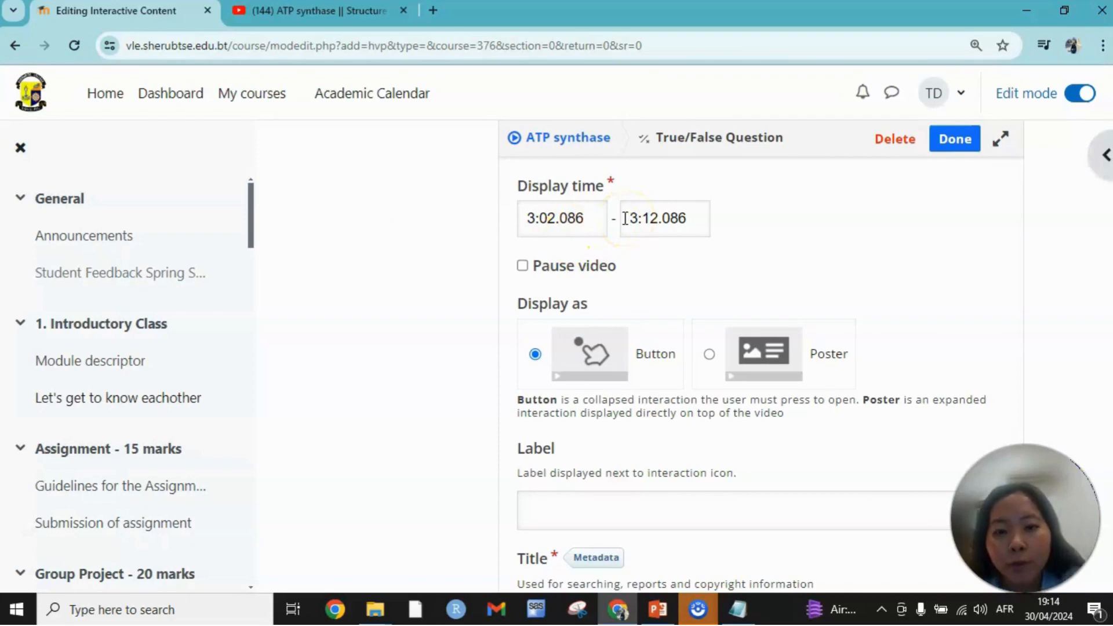
click(523, 266)
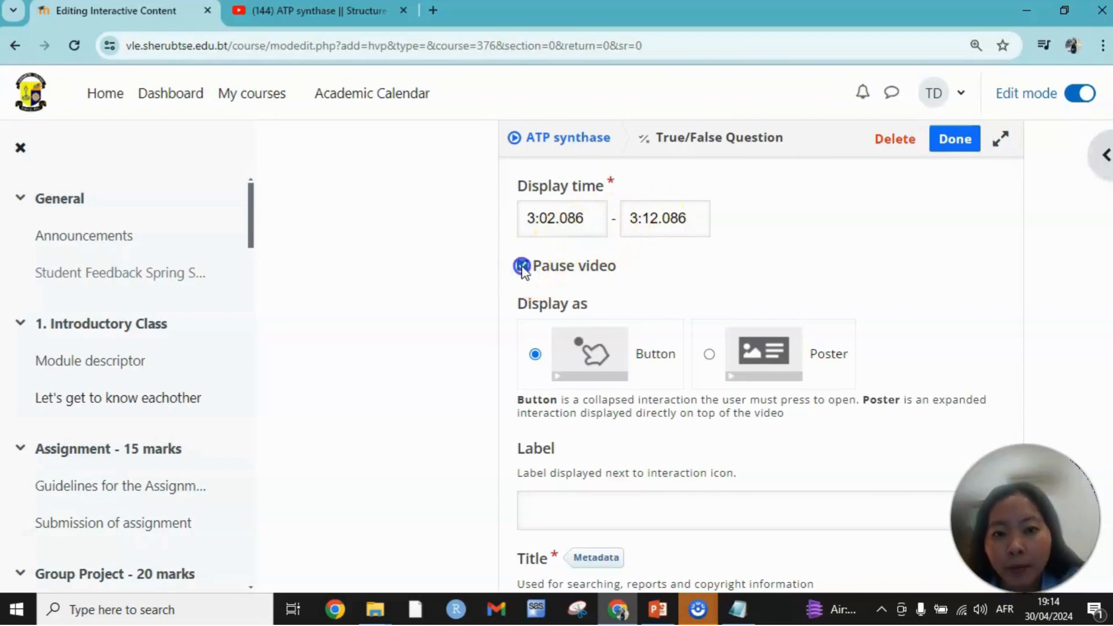
scroll(785, 270, down, 1)
click(710, 273)
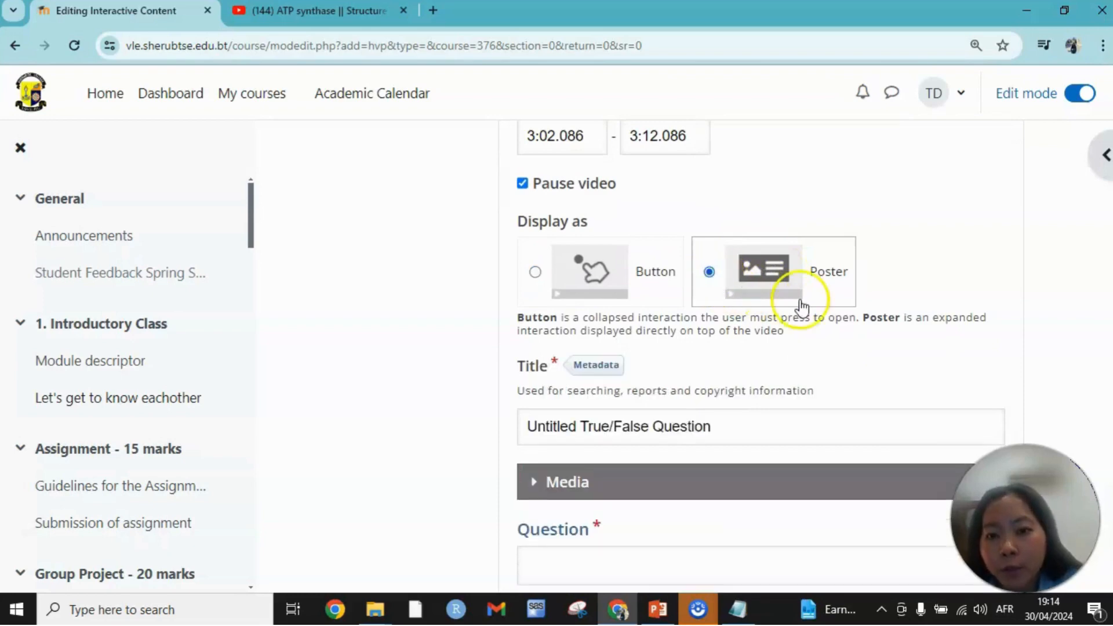
Enter "ATP synthase converts mechanical energy of the rotation to chemical energy." as the question, with True as the correct answer.
scroll(777, 293, down, 3)
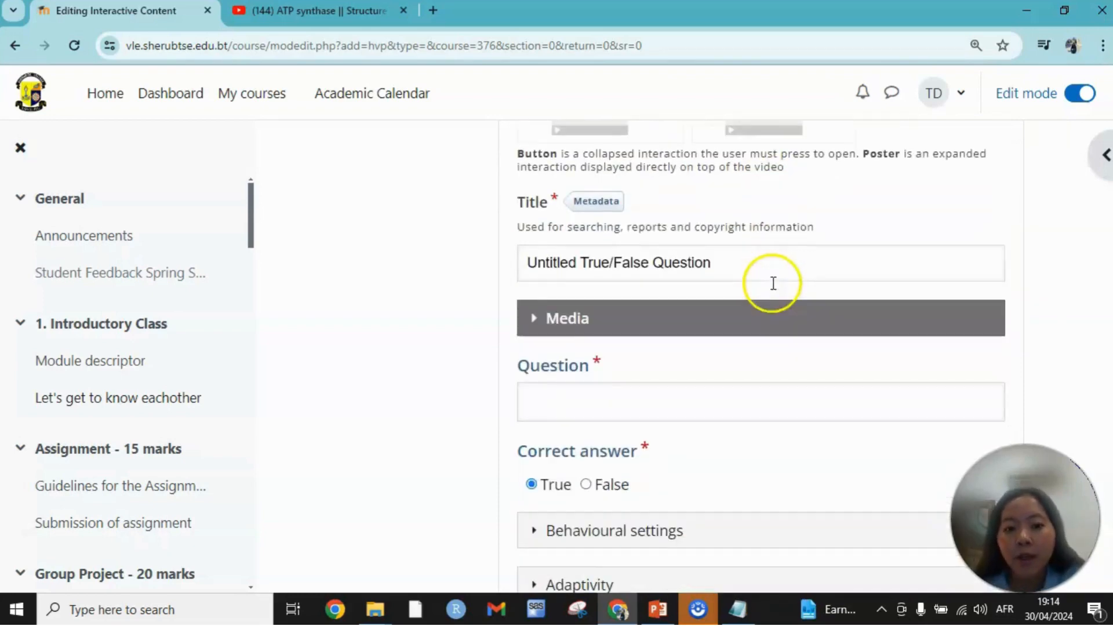
click(575, 406)
text(ATP synthase converts mechanical energy of the rotation to chemical energy.)
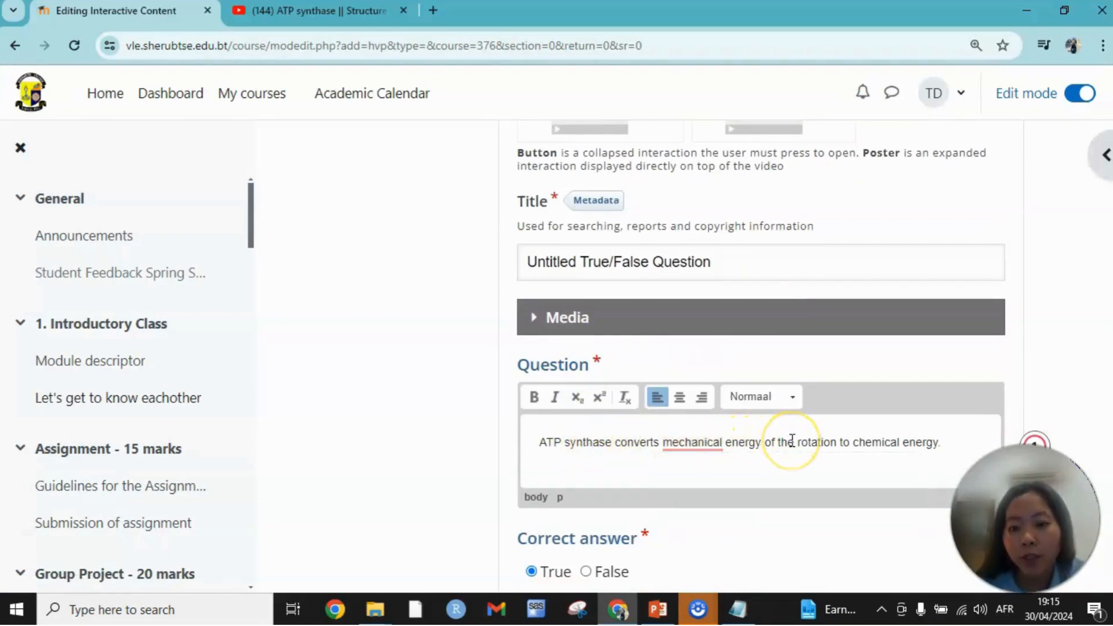
scroll(792, 440, down, 3)
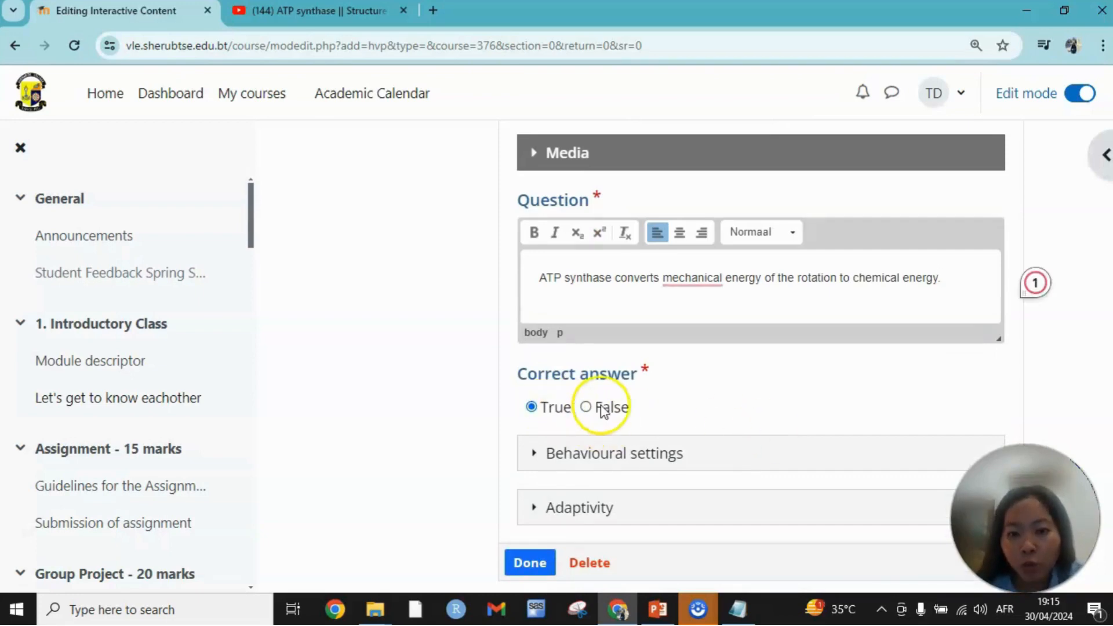
click(530, 411)
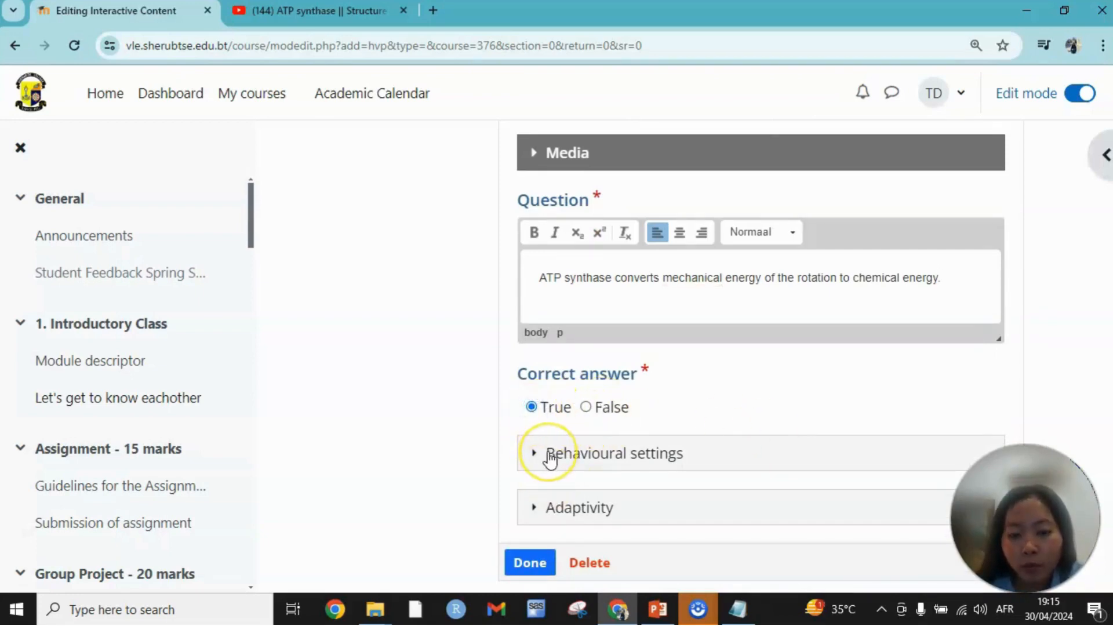
Review the True/False question's behavioural settings, keeping Retry and Show Solution enabled, and finish the interaction.
scroll(553, 418, down, 1)
click(542, 374)
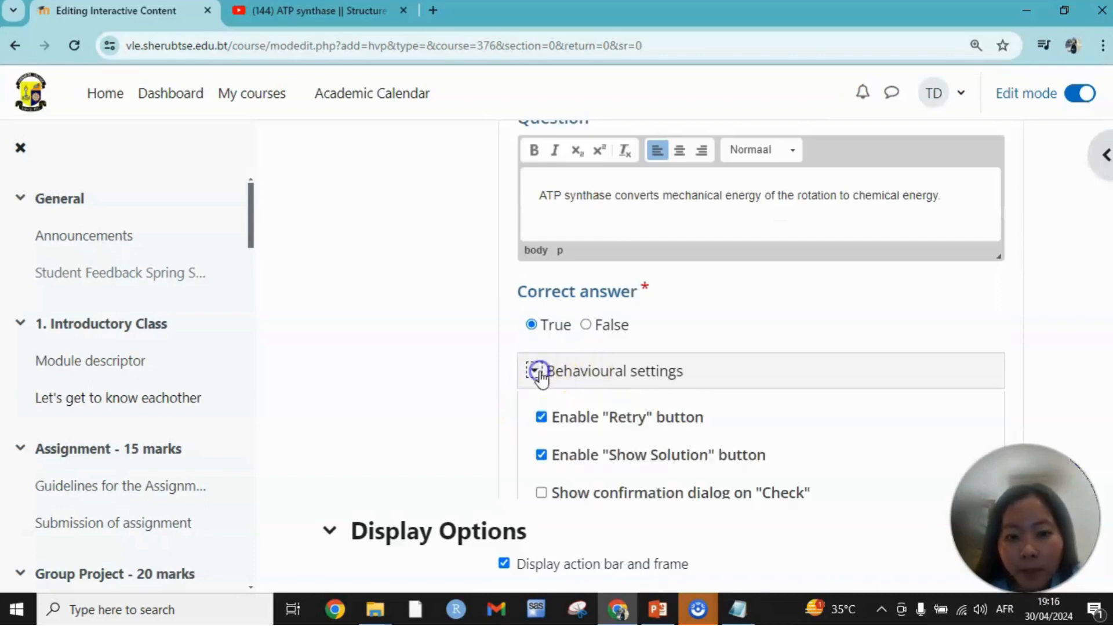
scroll(578, 397, down, 1)
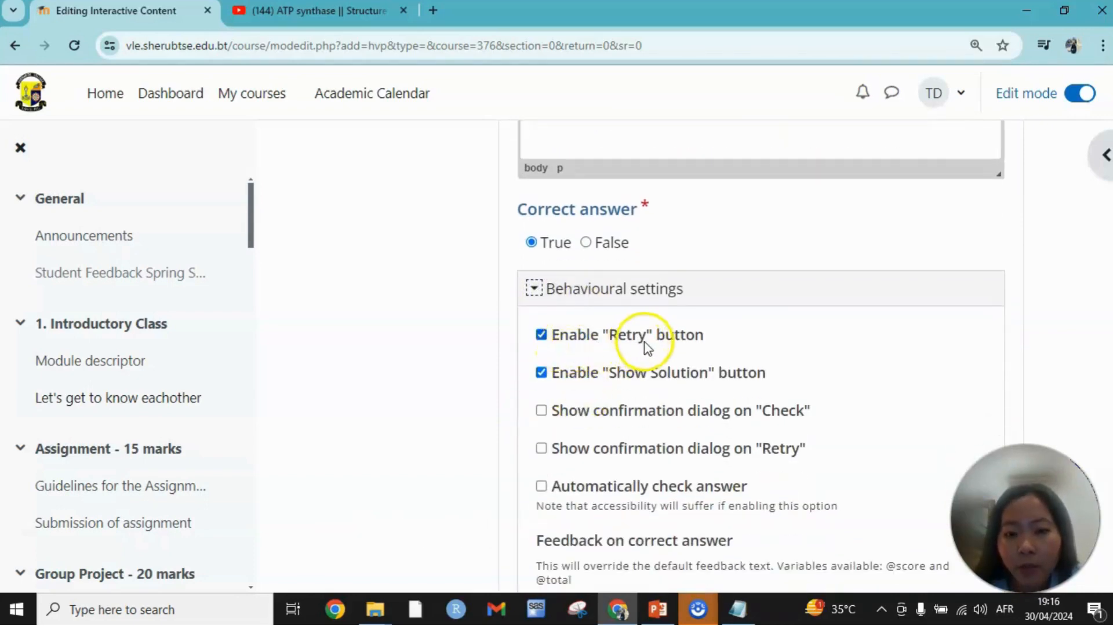
scroll(653, 380, down, 1)
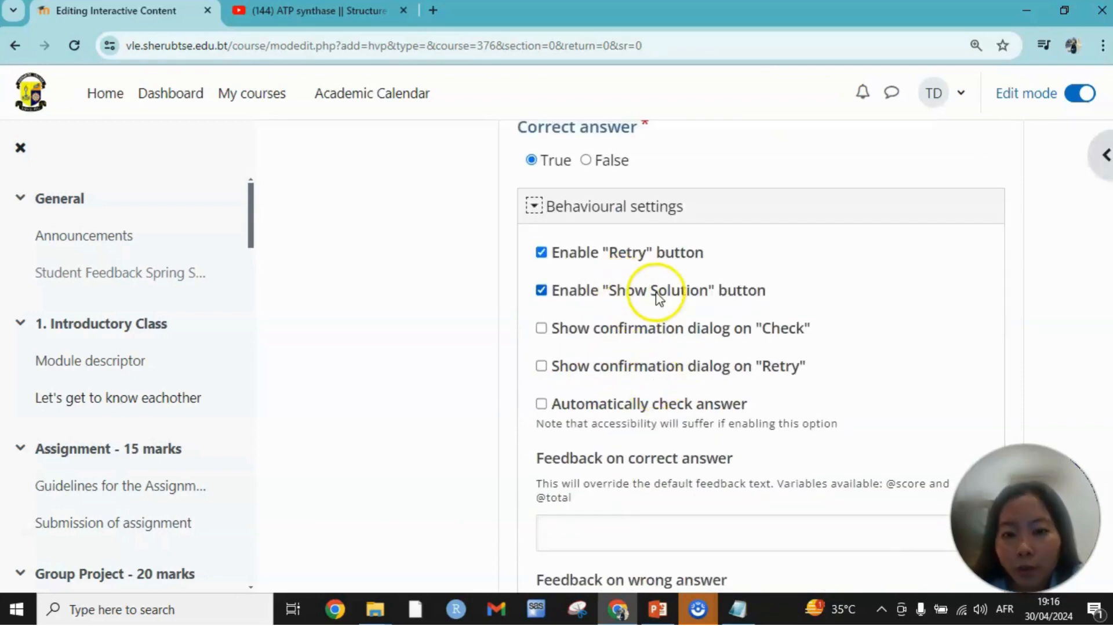
scroll(661, 386, down, 1)
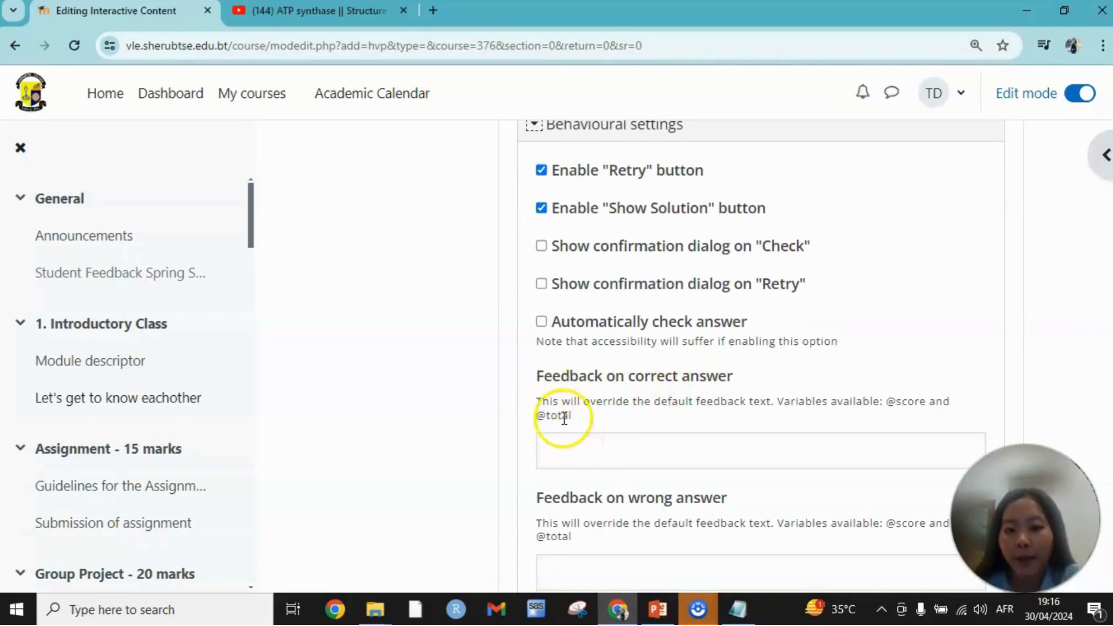
scroll(565, 416, down, 4)
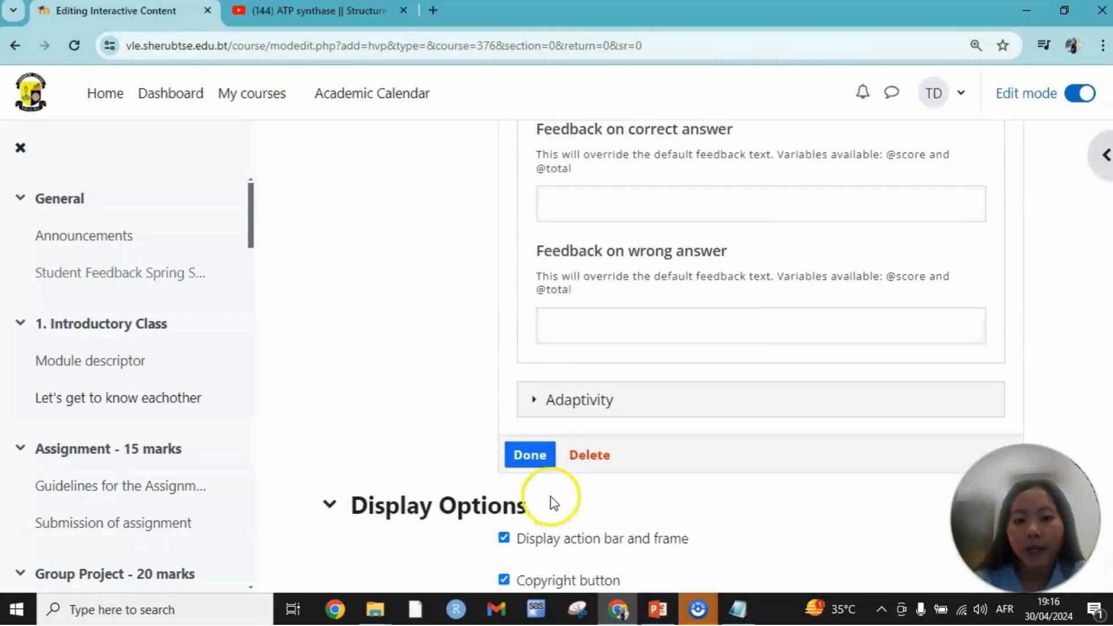
click(536, 460)
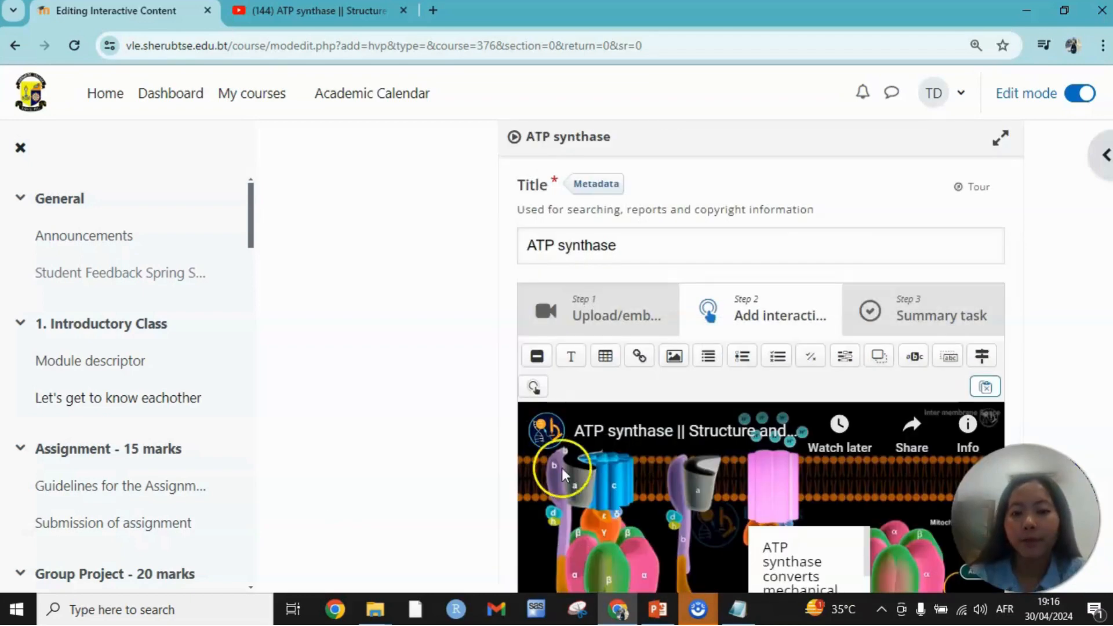
Go on to the summary task, leave its default settings, and save the ATP synthase activity and display it.
scroll(580, 469, down, 3)
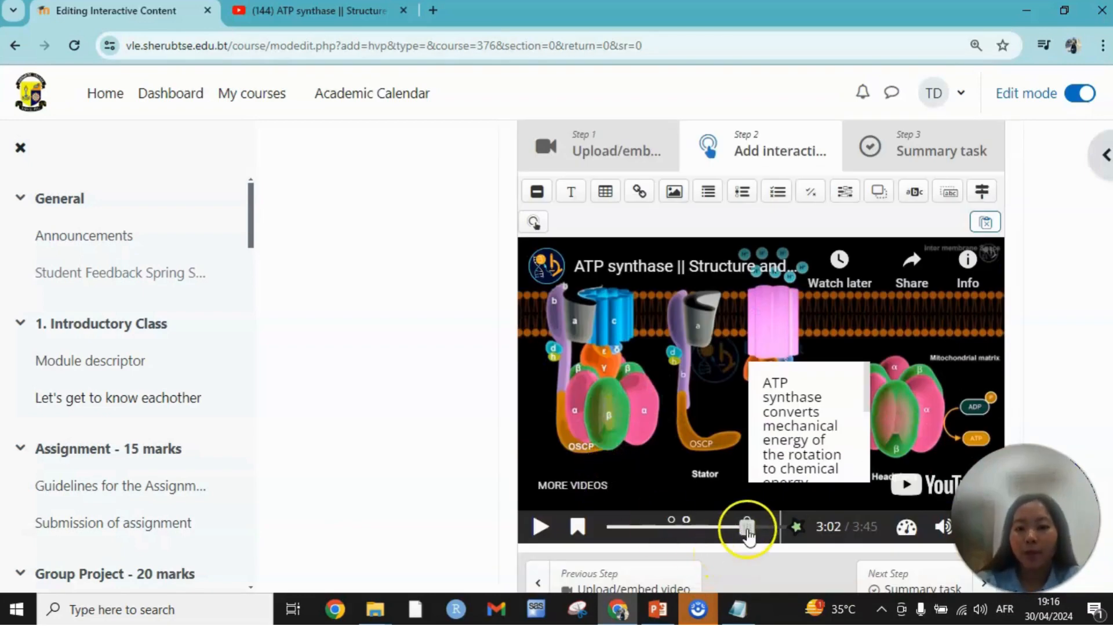
click(943, 149)
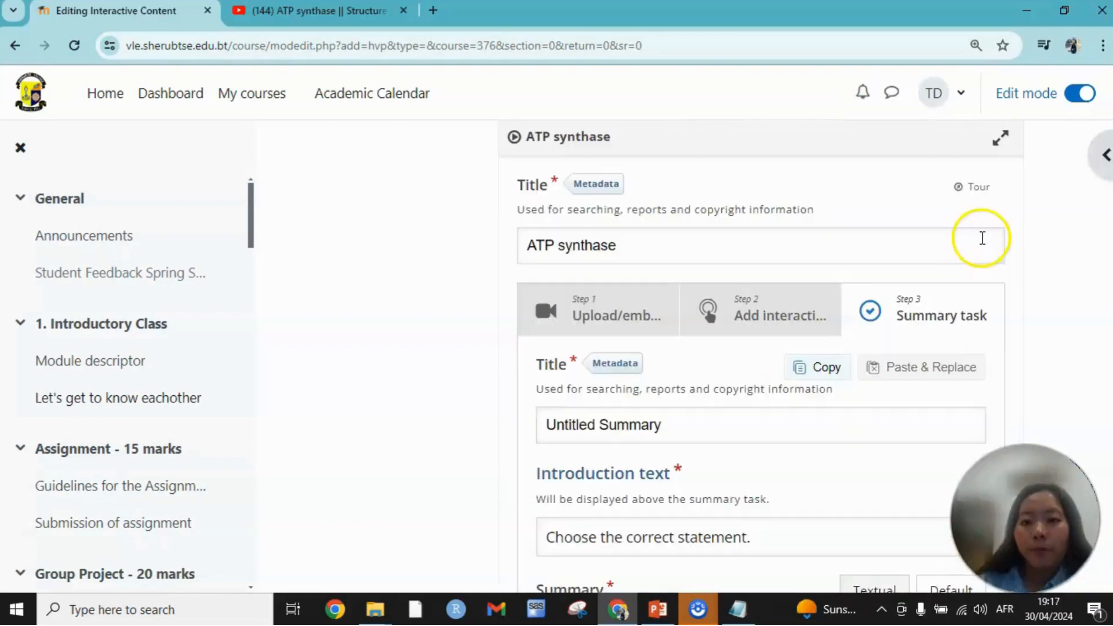
scroll(967, 314, down, 15)
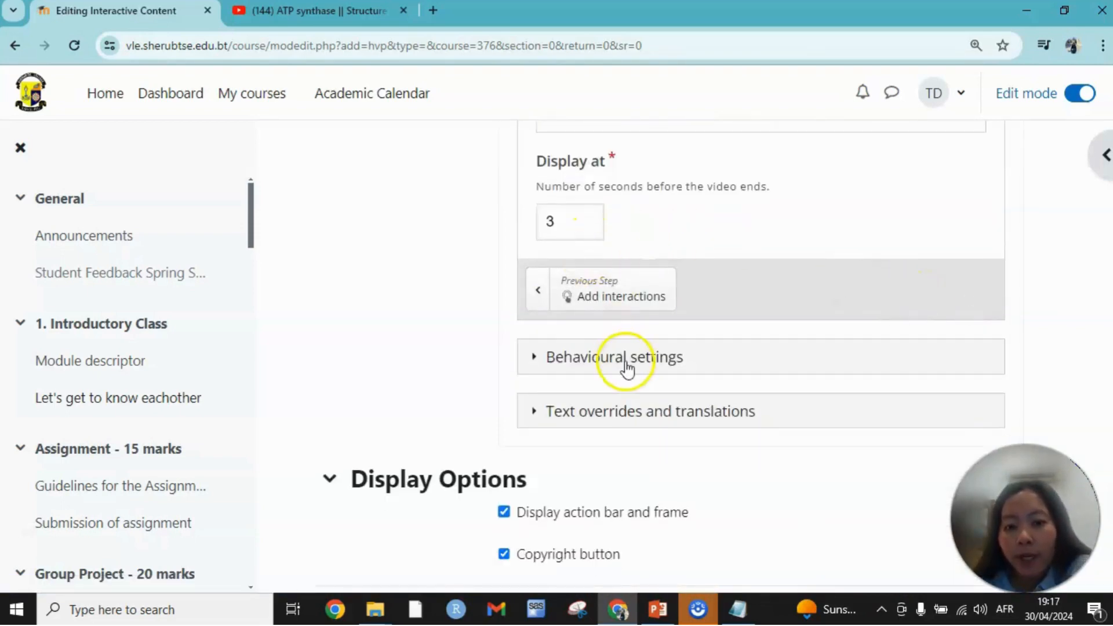
scroll(627, 366, down, 2)
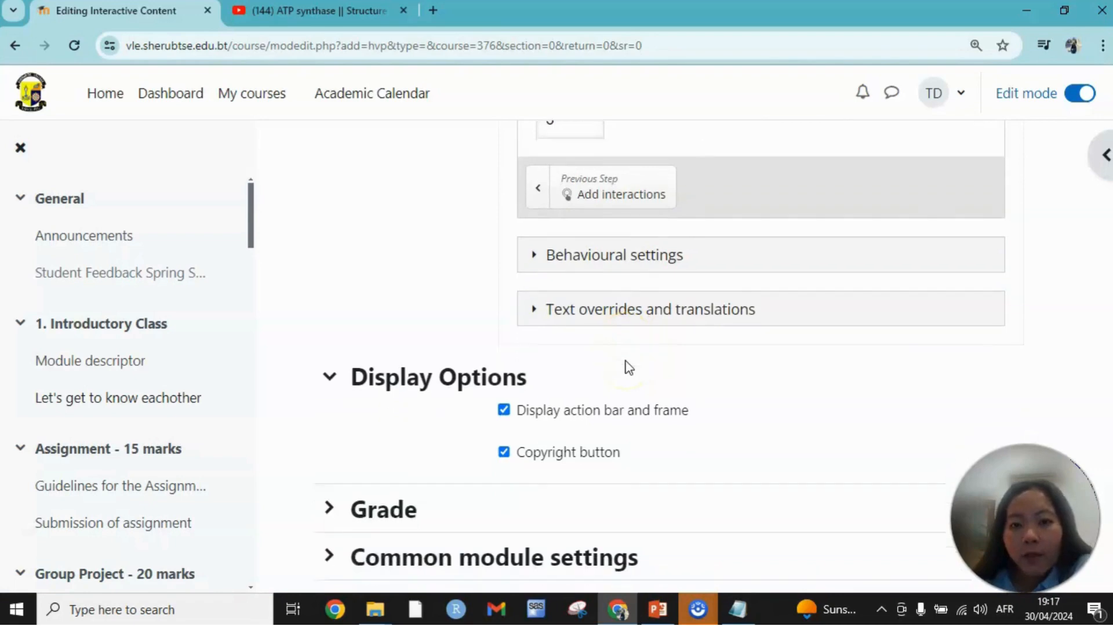
scroll(627, 366, down, 2)
scroll(629, 327, down, 5)
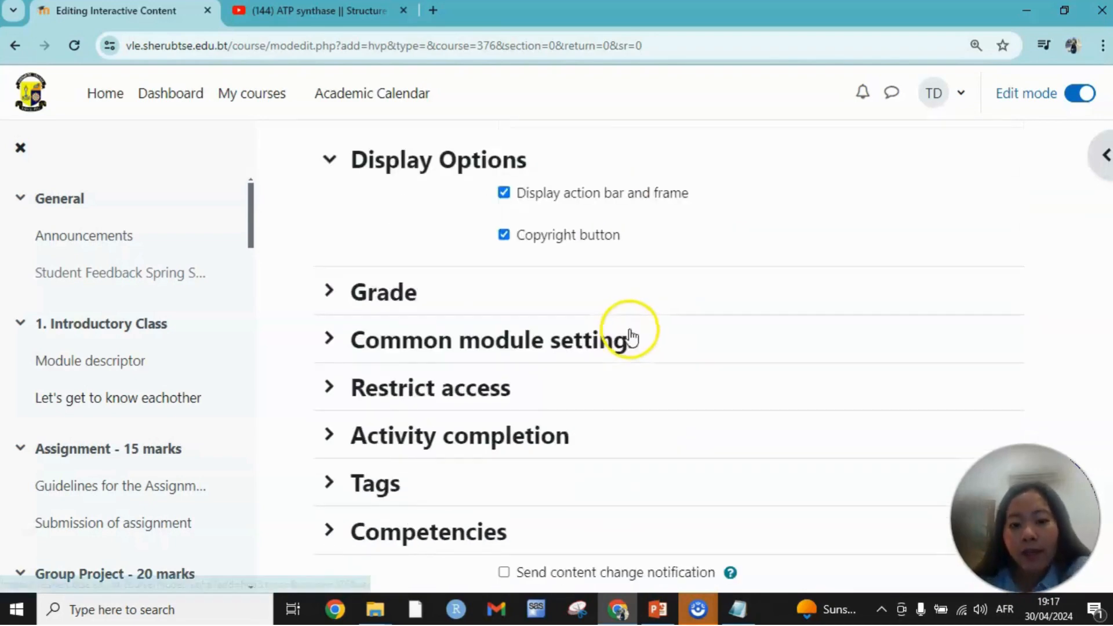
click(771, 480)
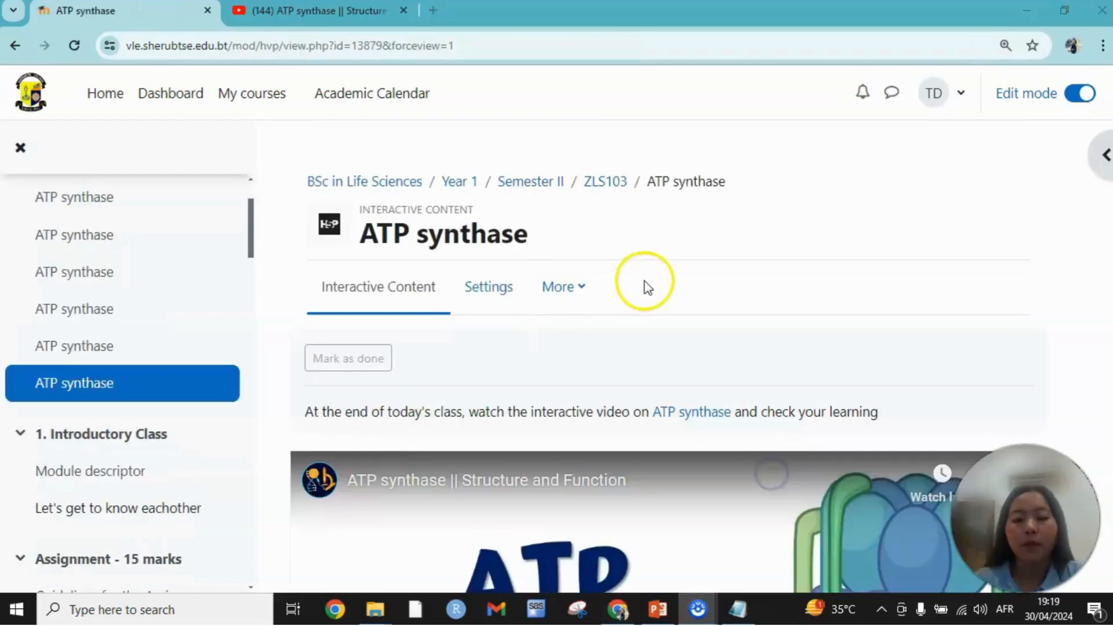
scroll(581, 255, down, 1)
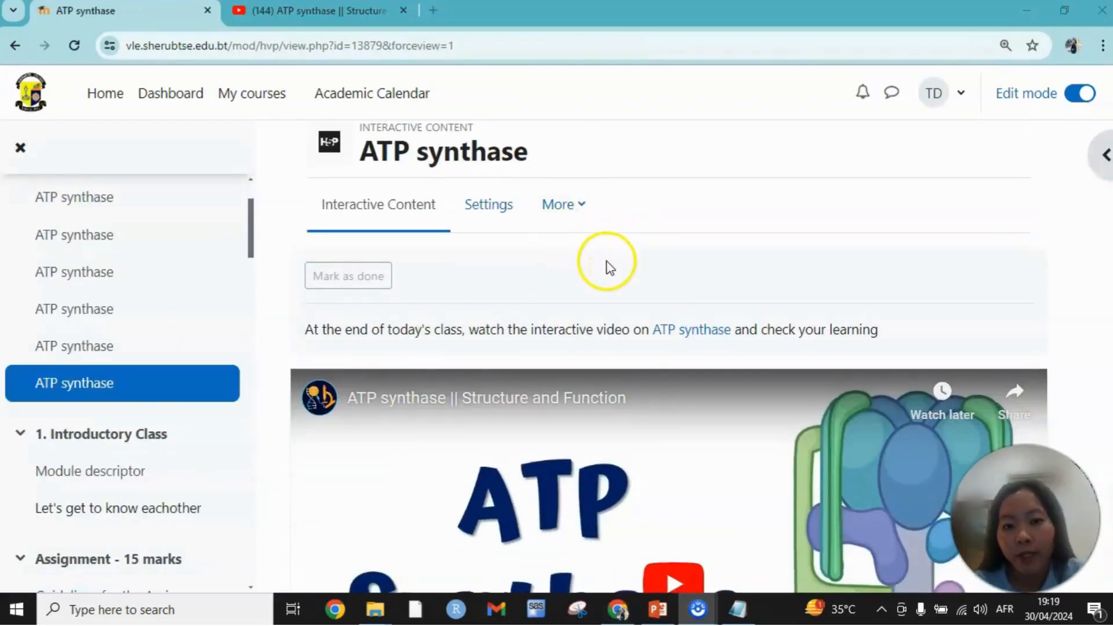
scroll(606, 258, down, 1)
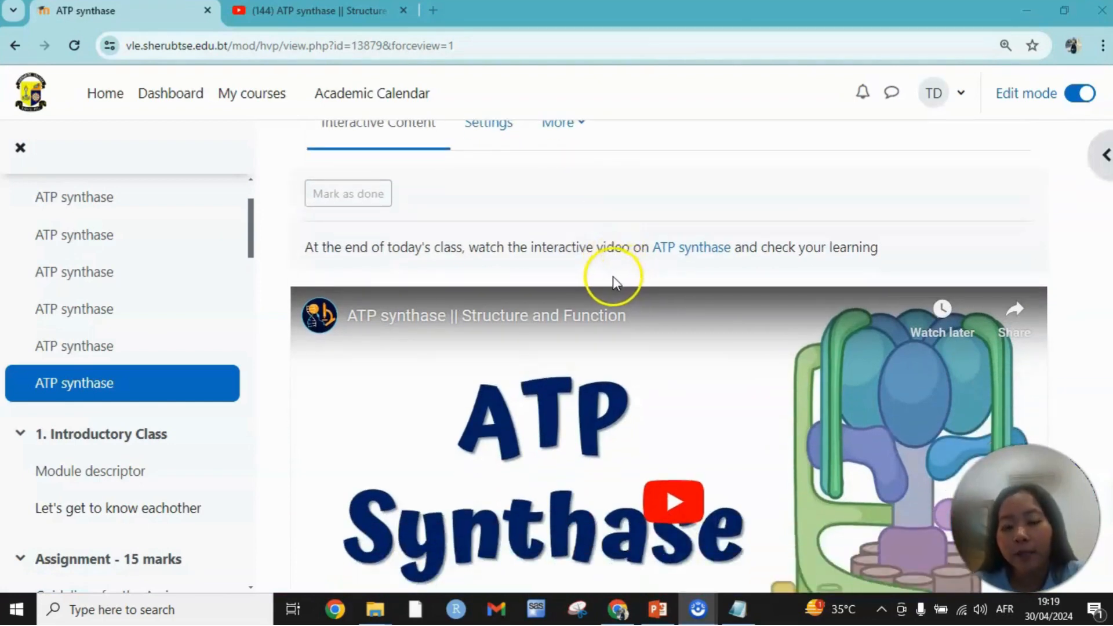
scroll(596, 270, down, 1)
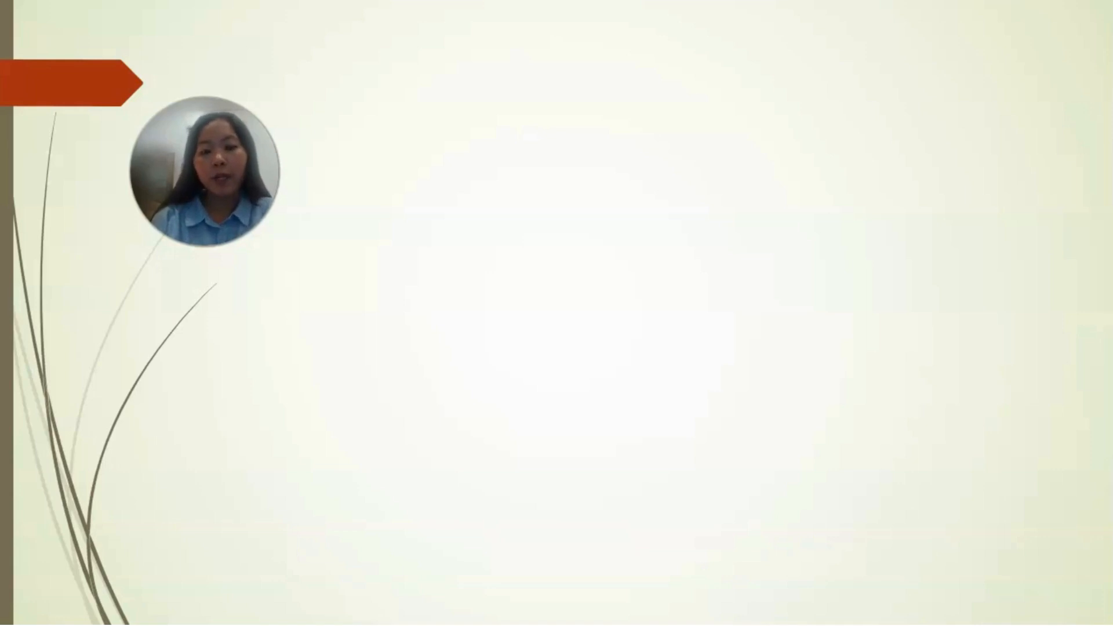
click(311, 290)
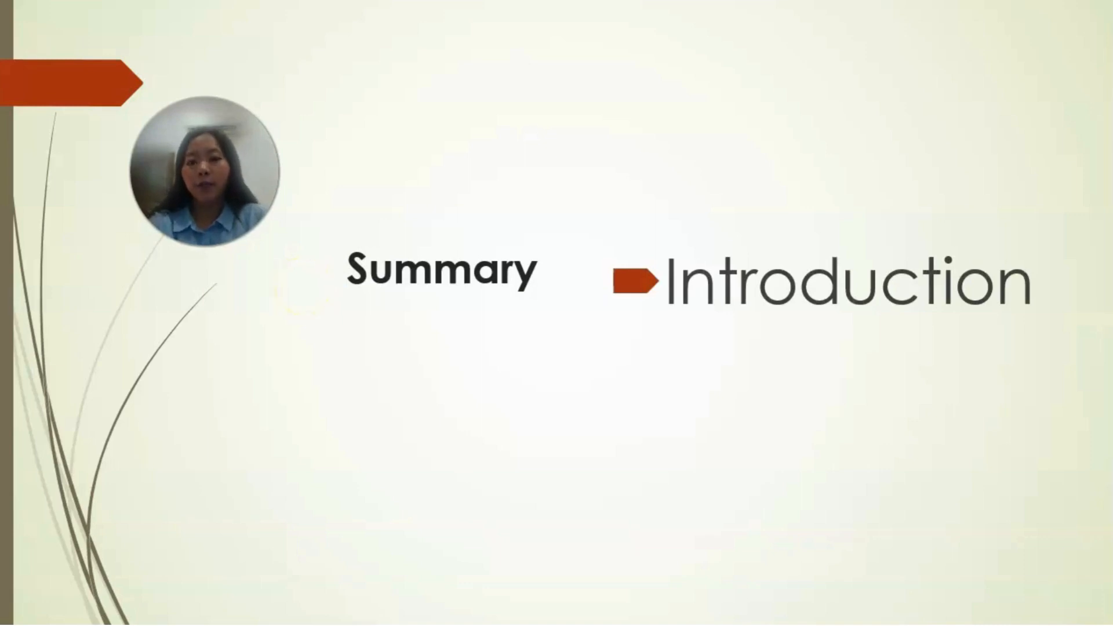
key(Right)
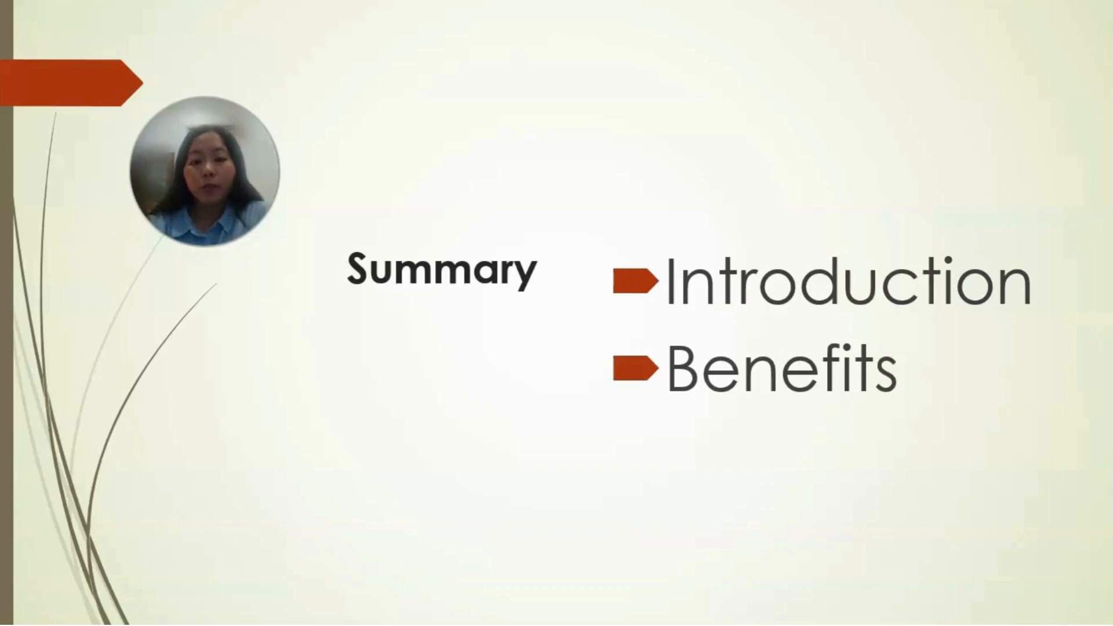
key(Right)
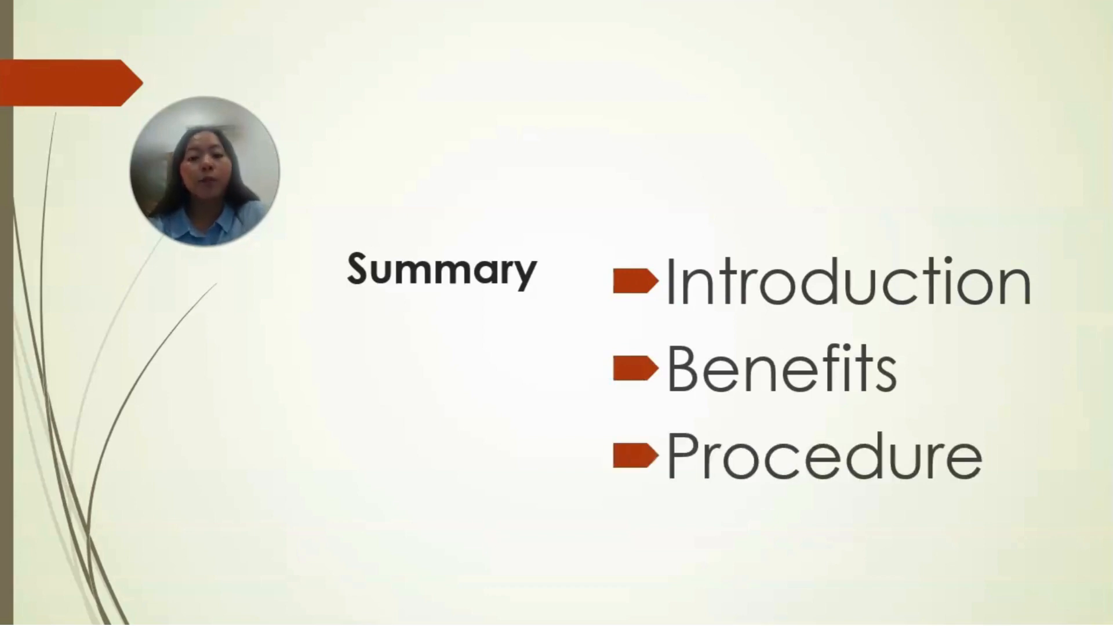